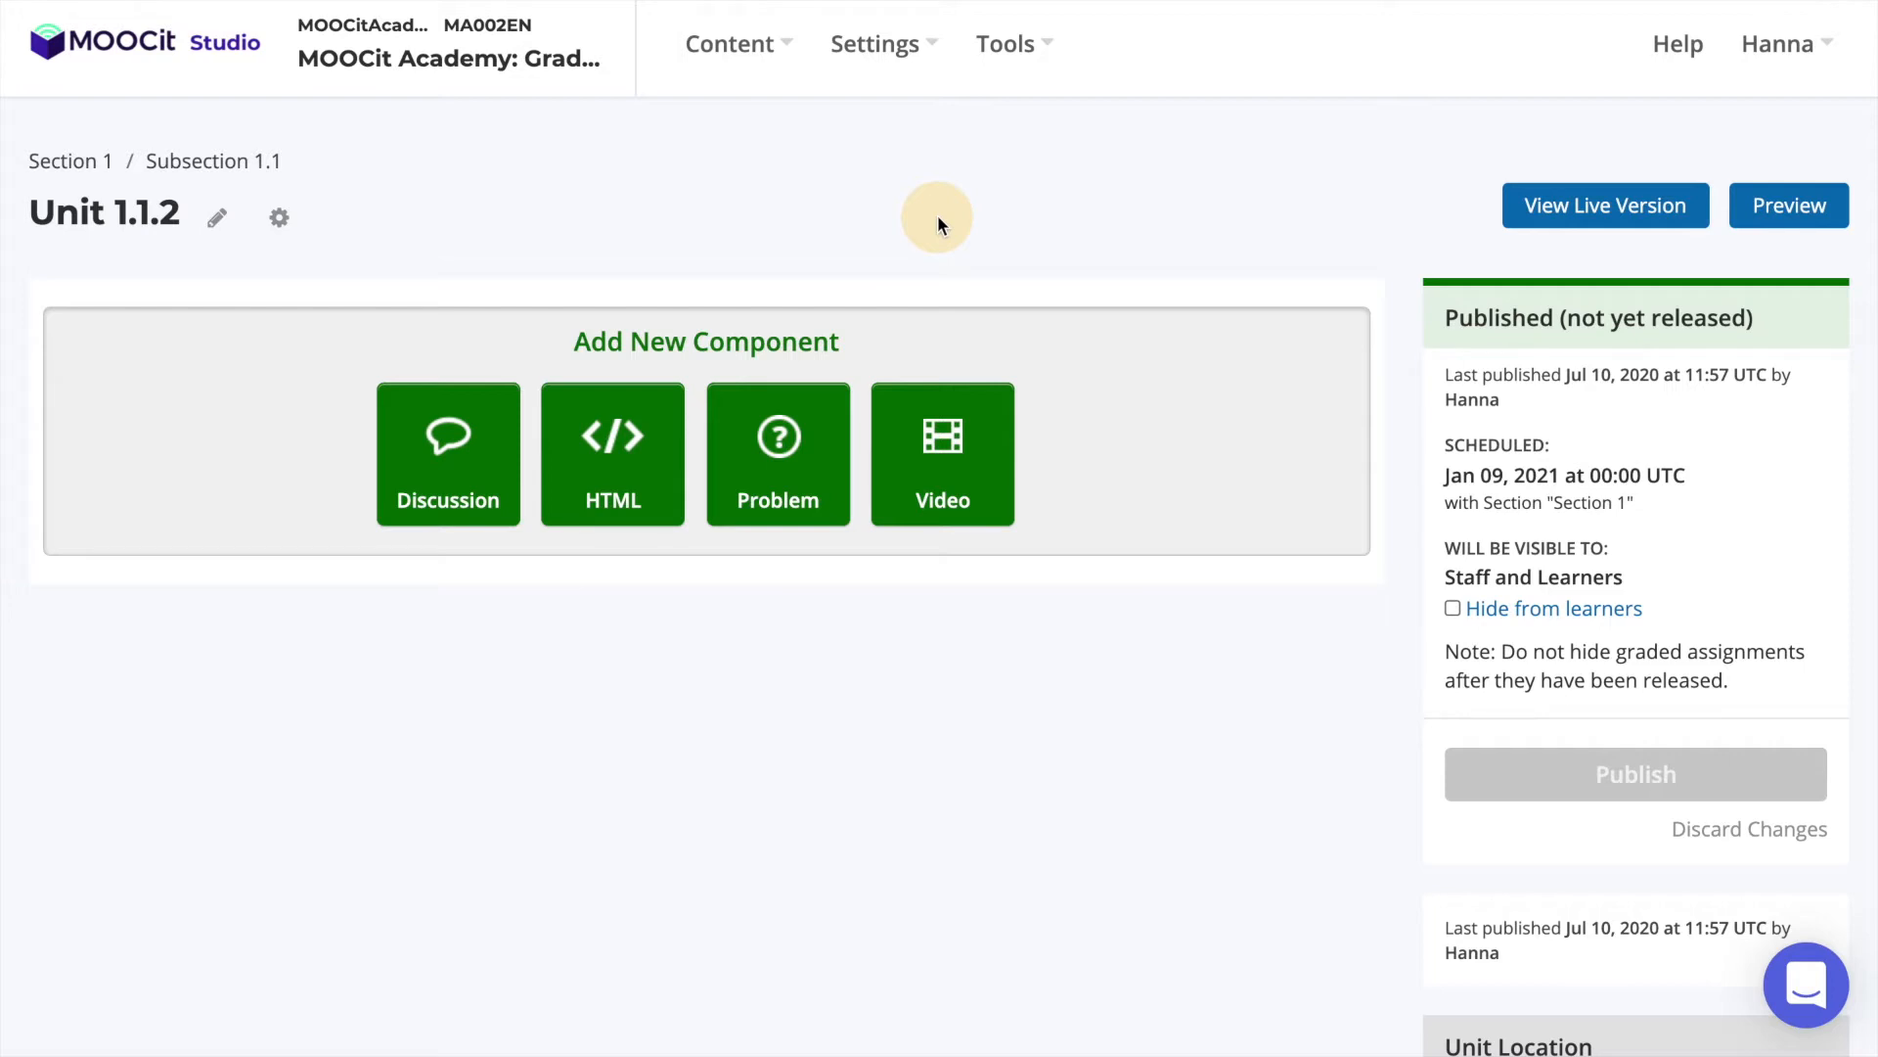
# Look through the common and advanced problem types and add a Checkboxes problem to Unit 1.1.2
pyautogui.click(783, 445)
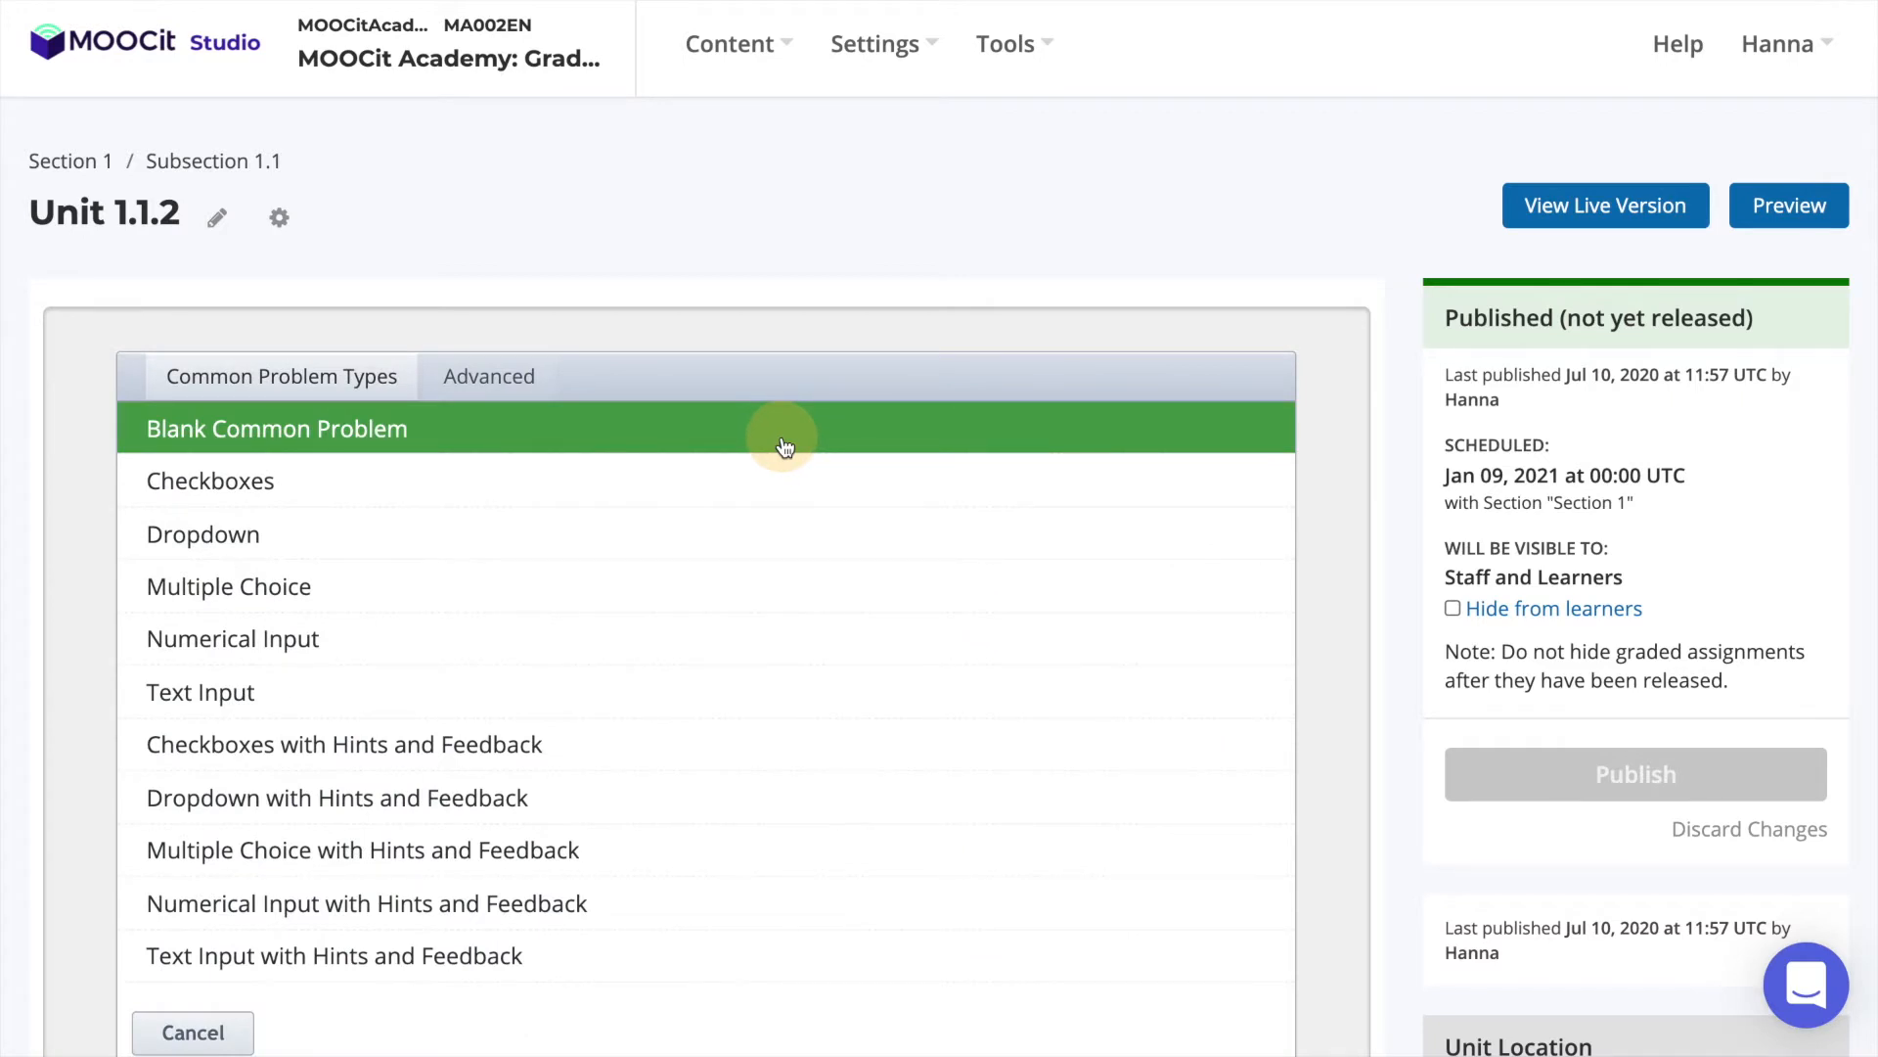
pyautogui.click(510, 386)
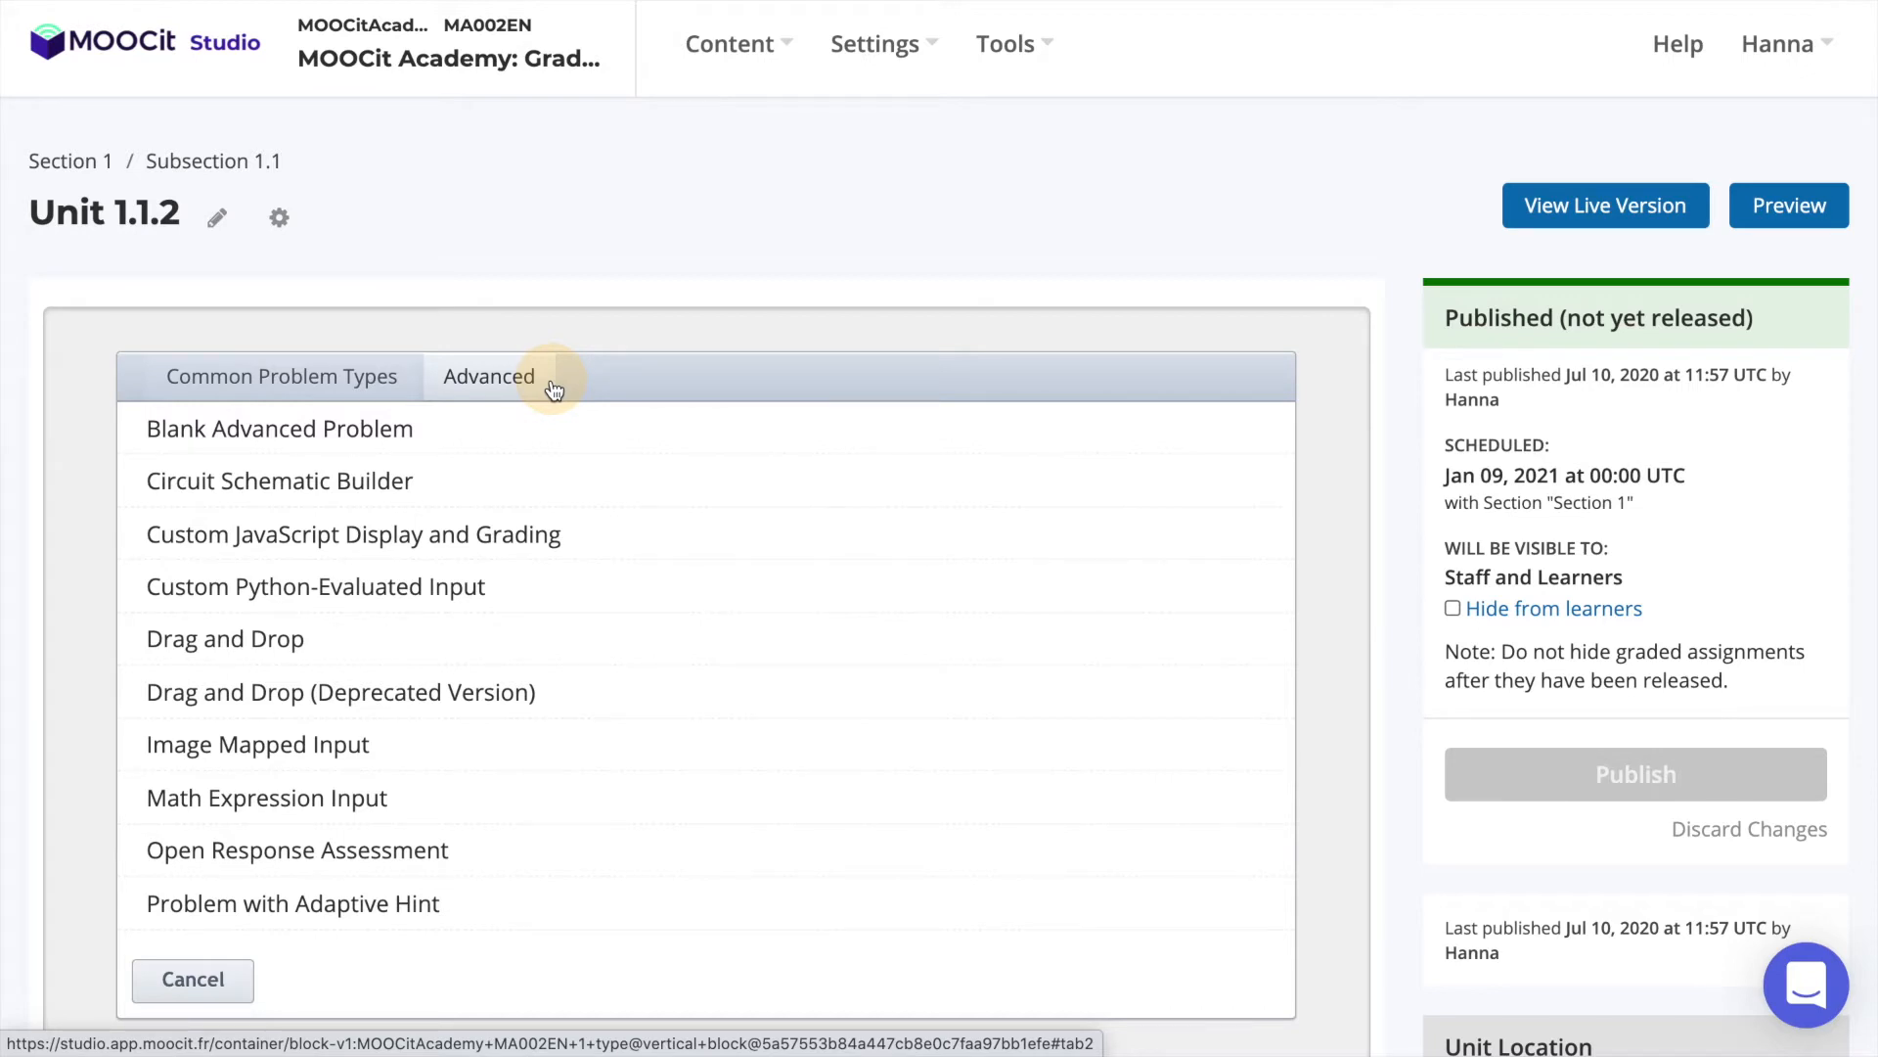
pyautogui.click(346, 378)
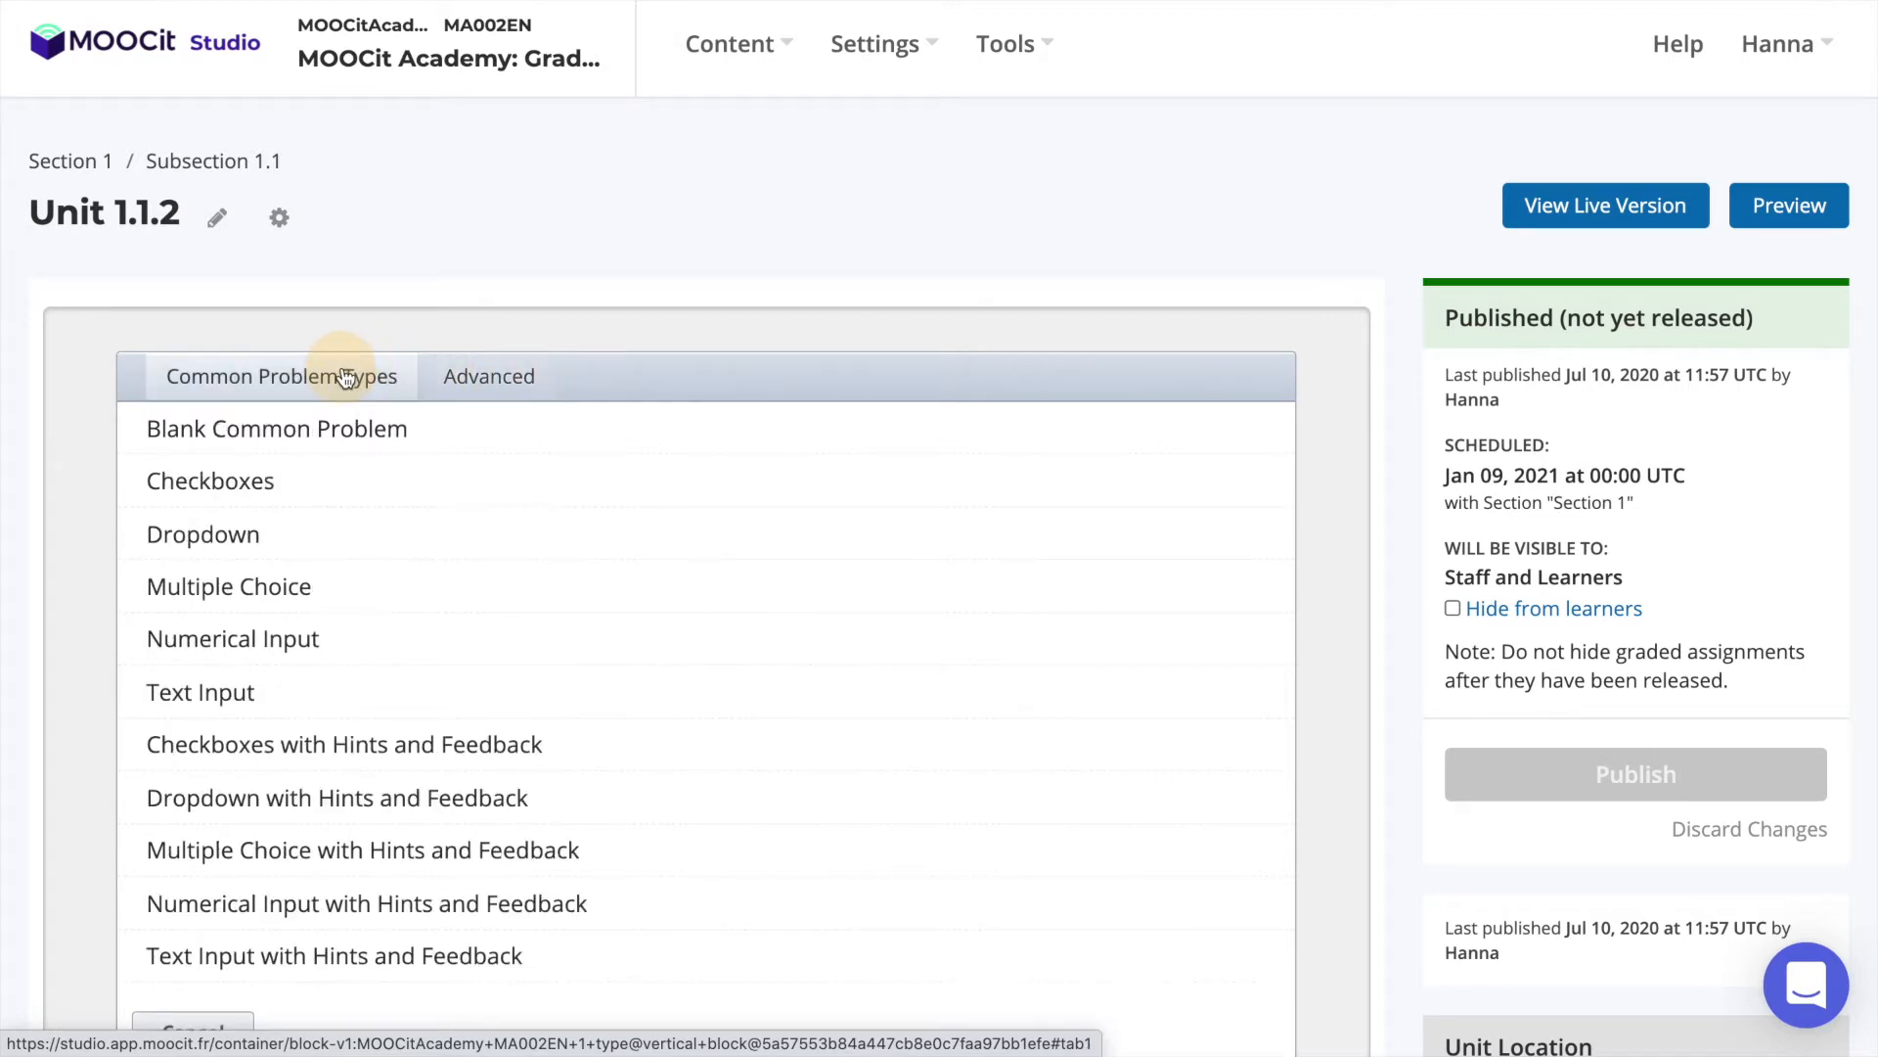
pyautogui.click(262, 484)
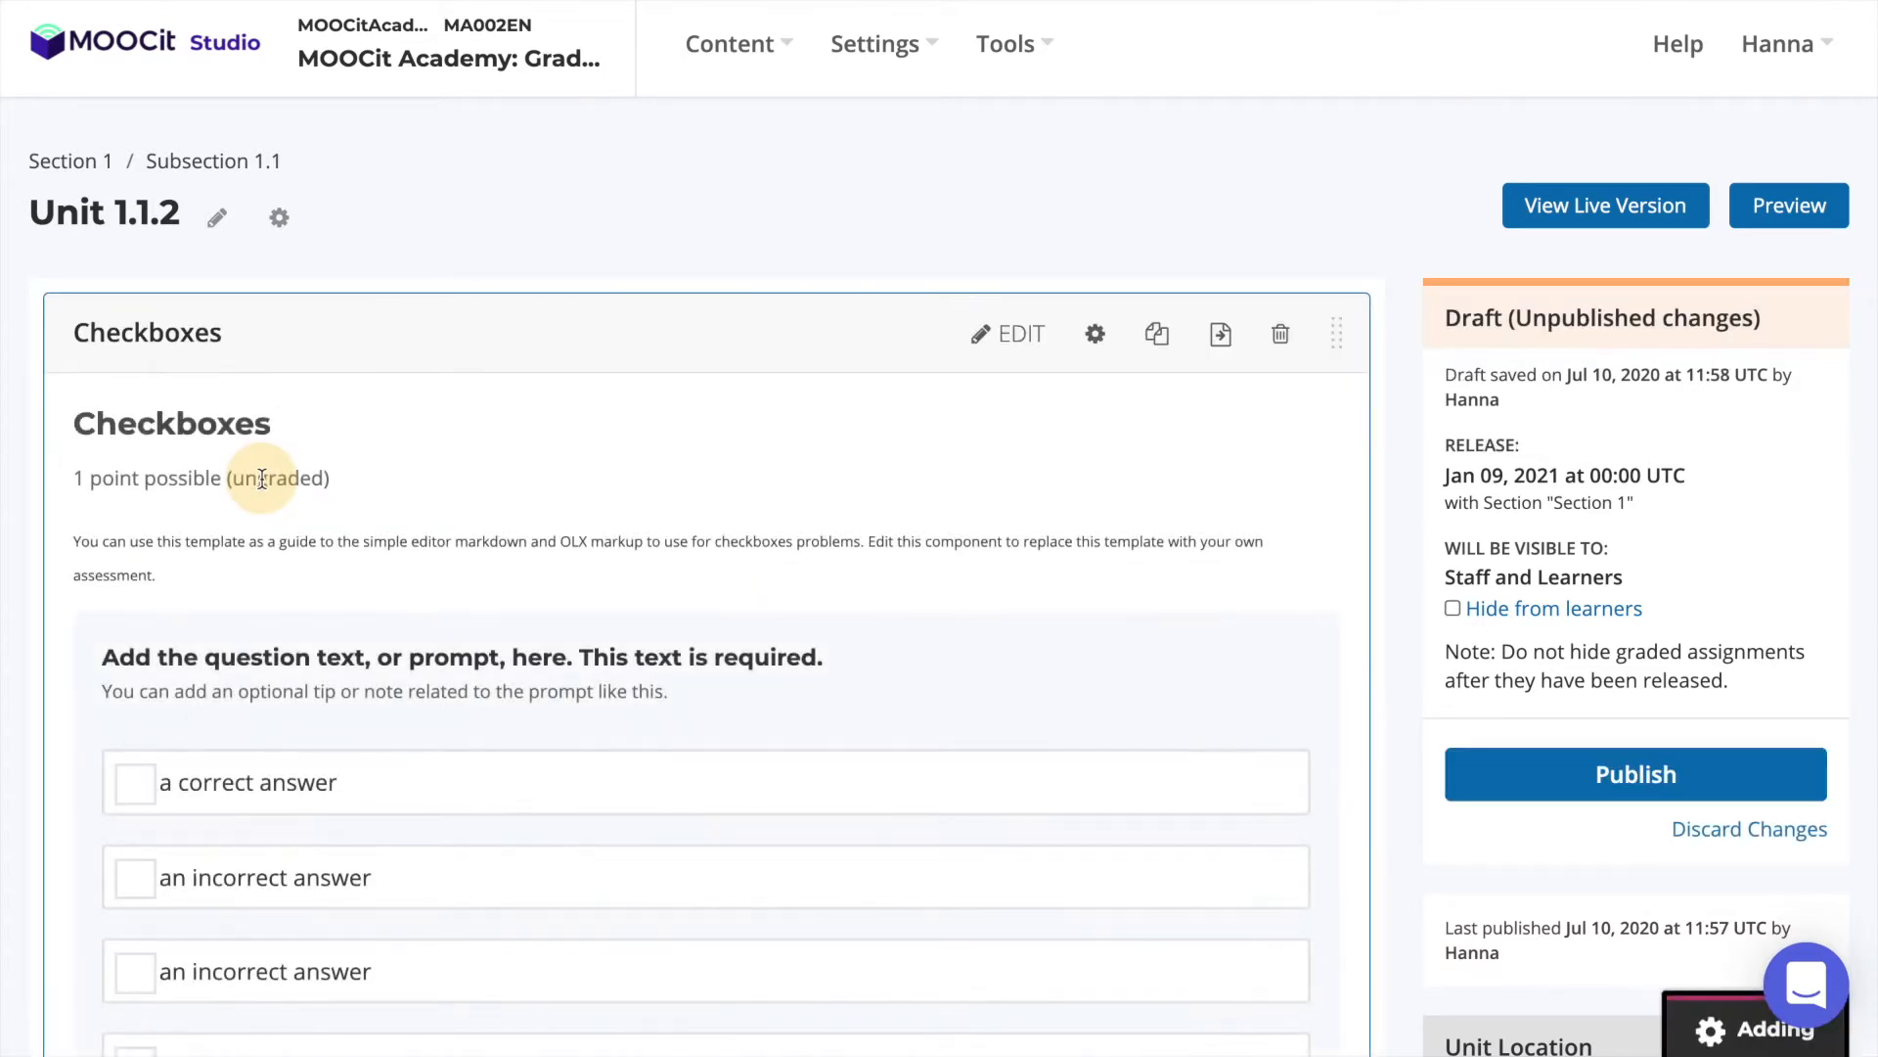
# Edit the Checkboxes component's settings and set its display name to "Checkbox Example Question"
pyautogui.click(1001, 338)
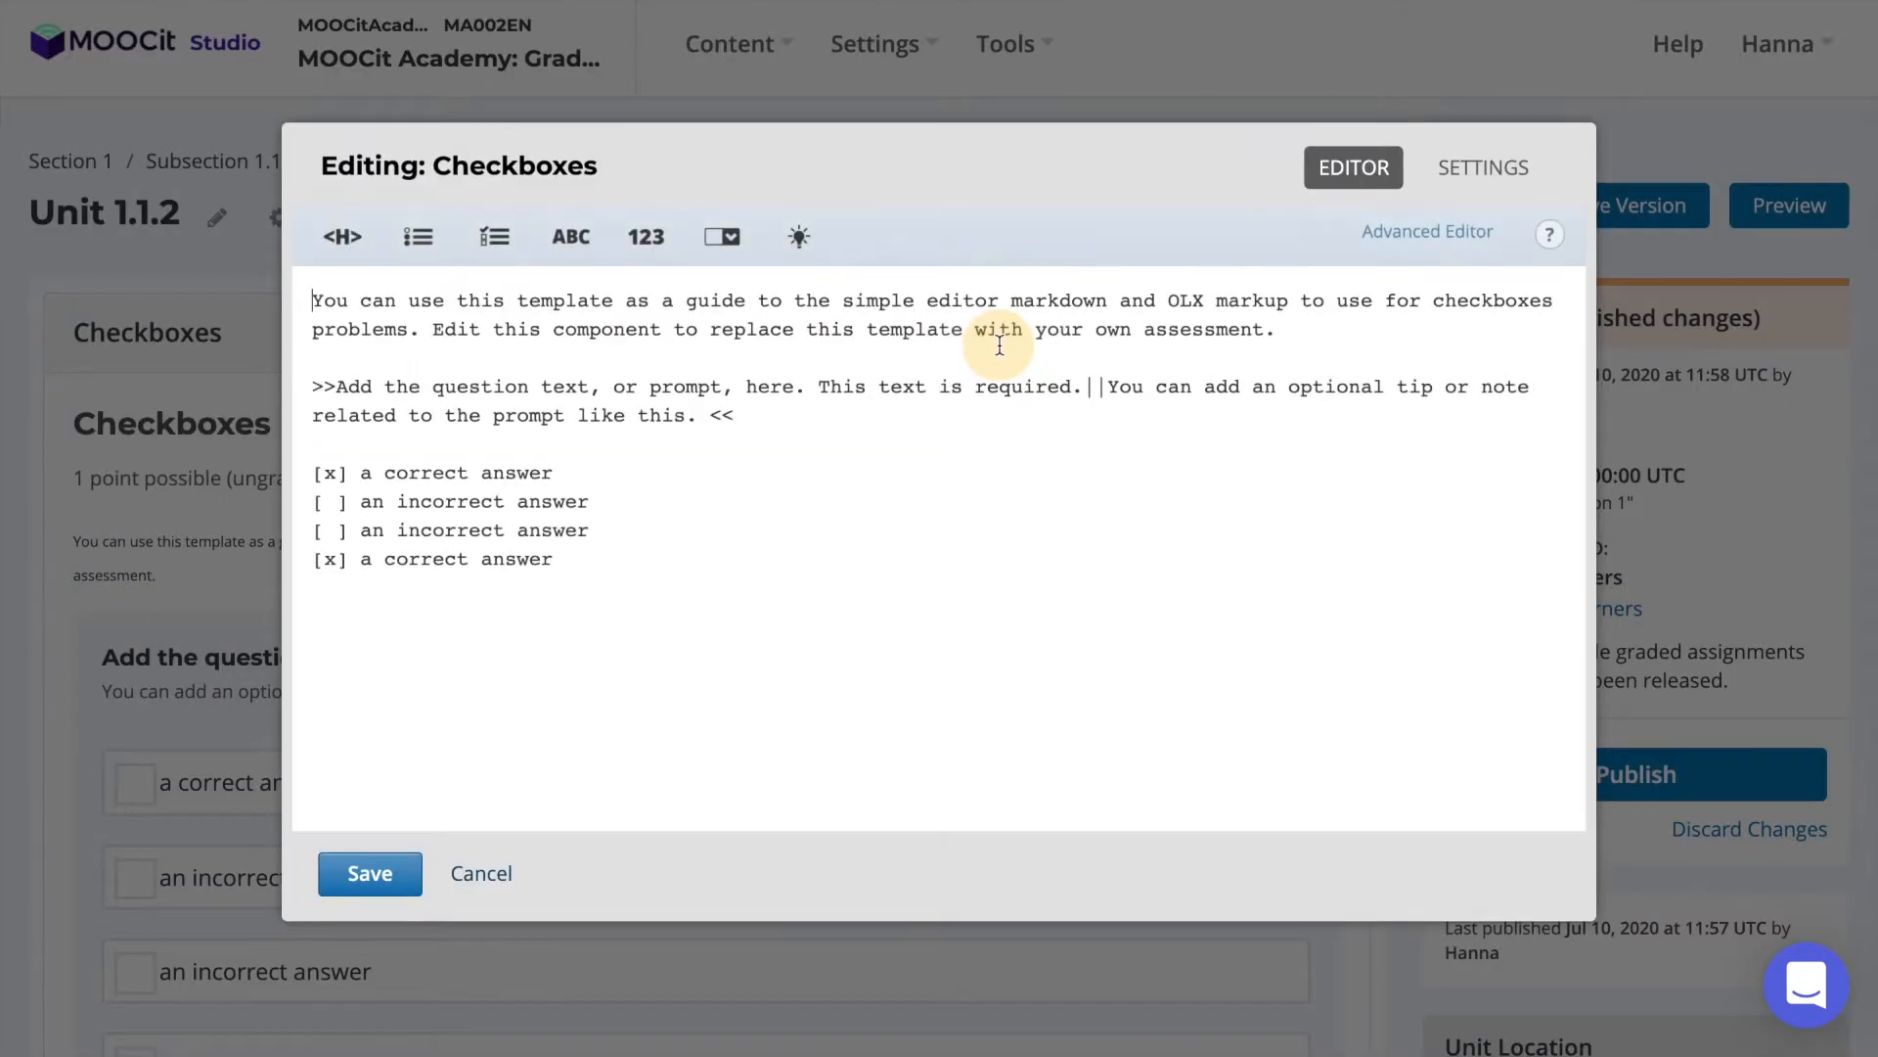
pyautogui.click(1482, 169)
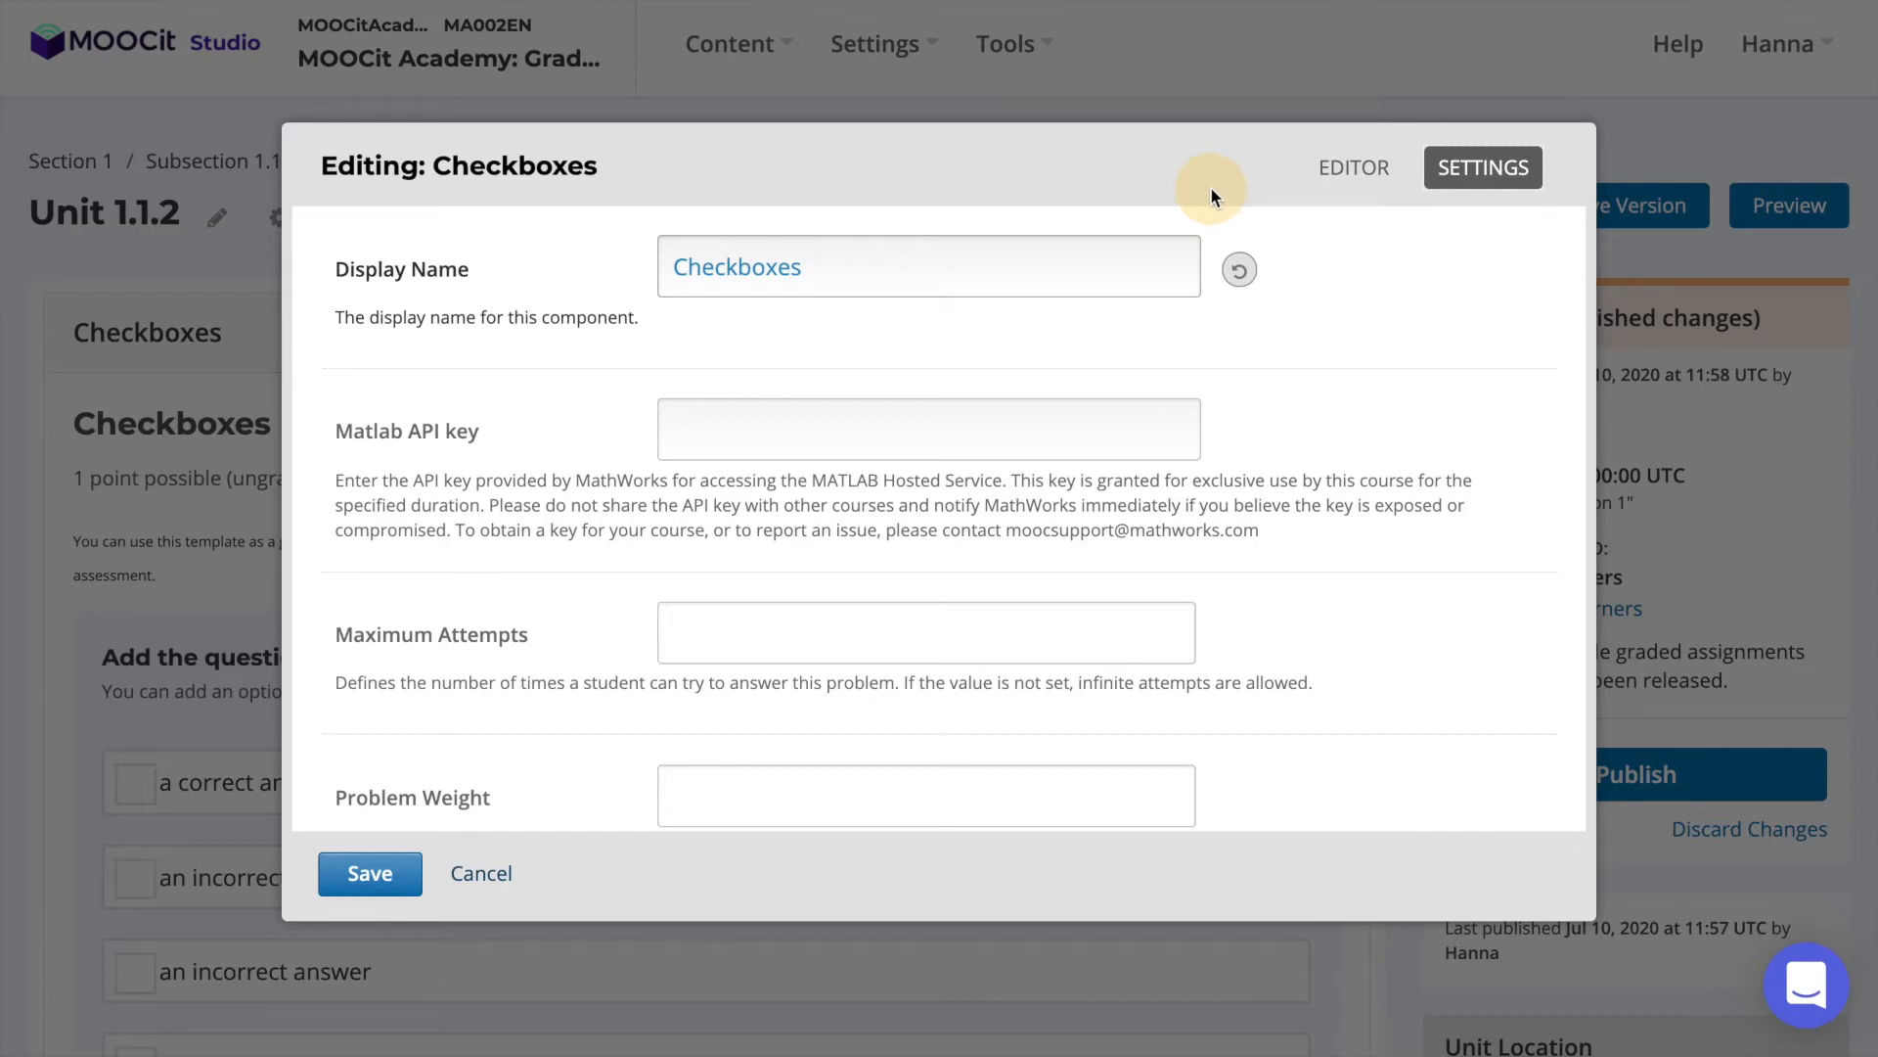
pyautogui.click(851, 275)
pyautogui.press('BackSpace')
pyautogui.press('BackSpace')
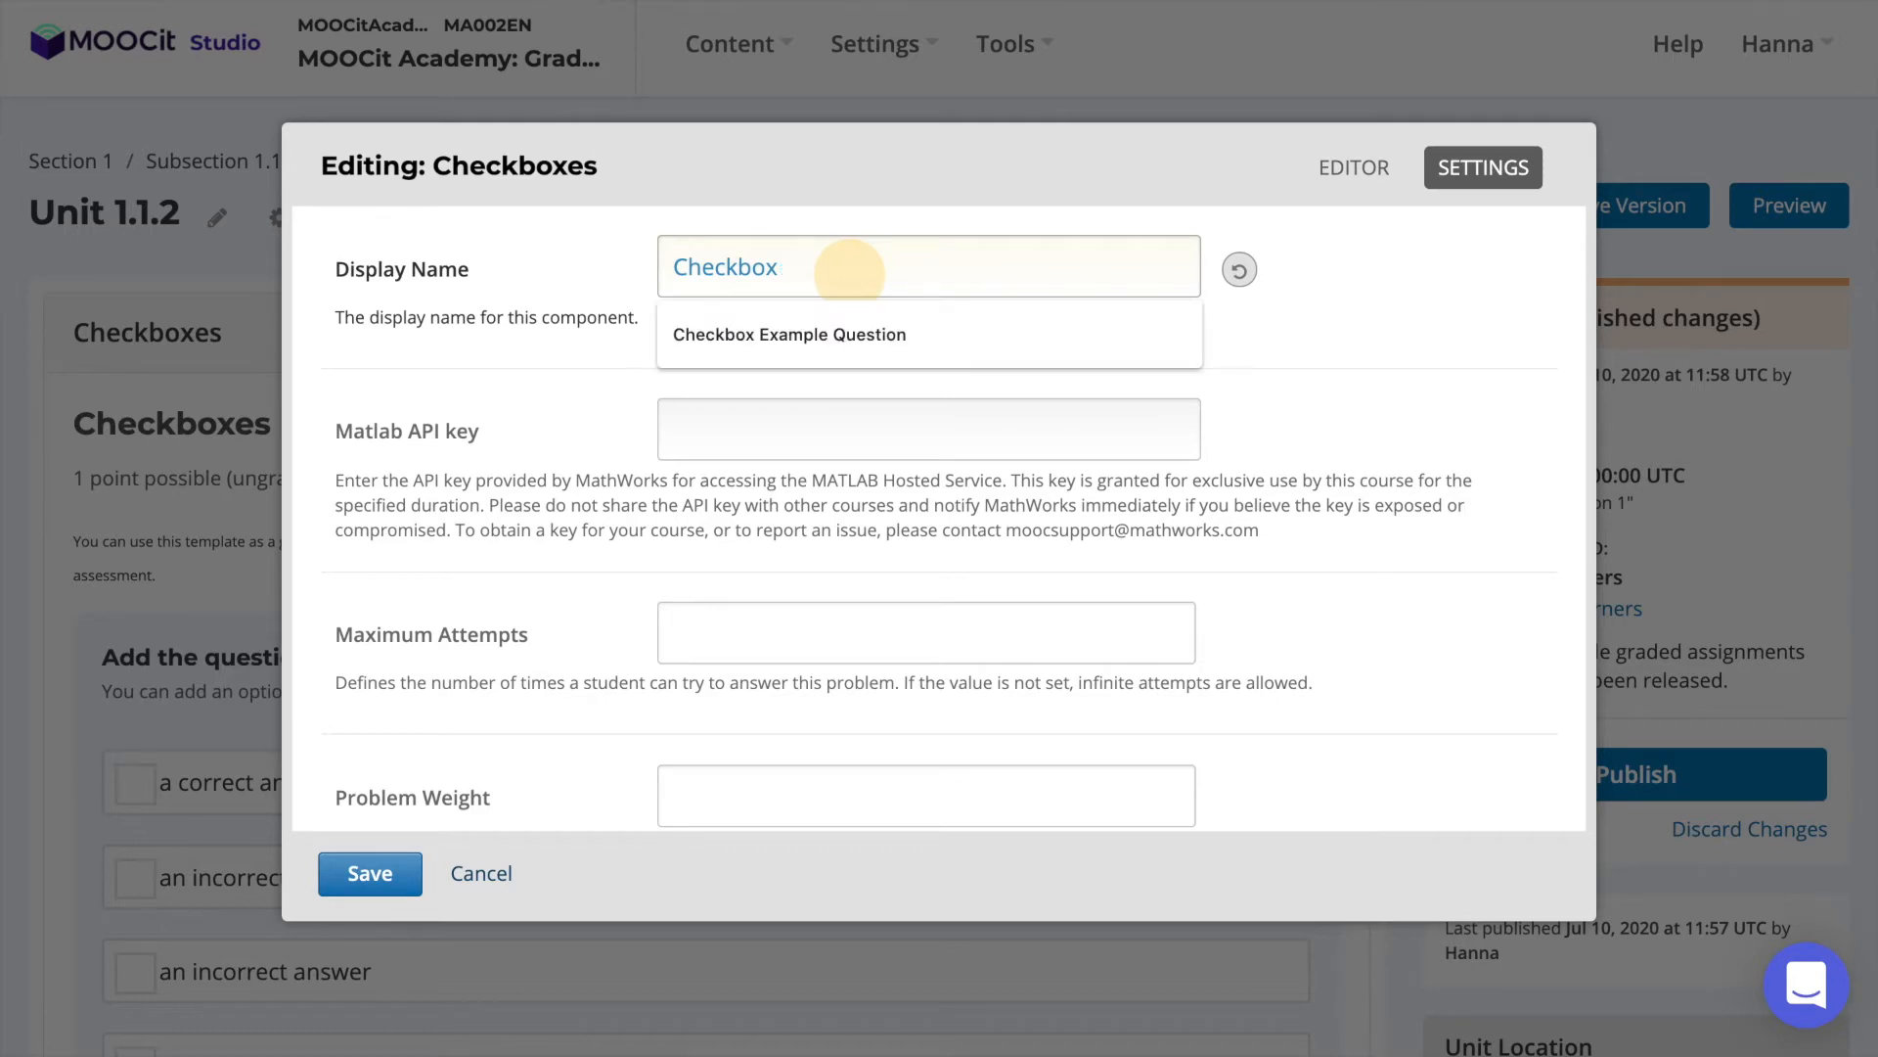
pyautogui.write('Example Question')
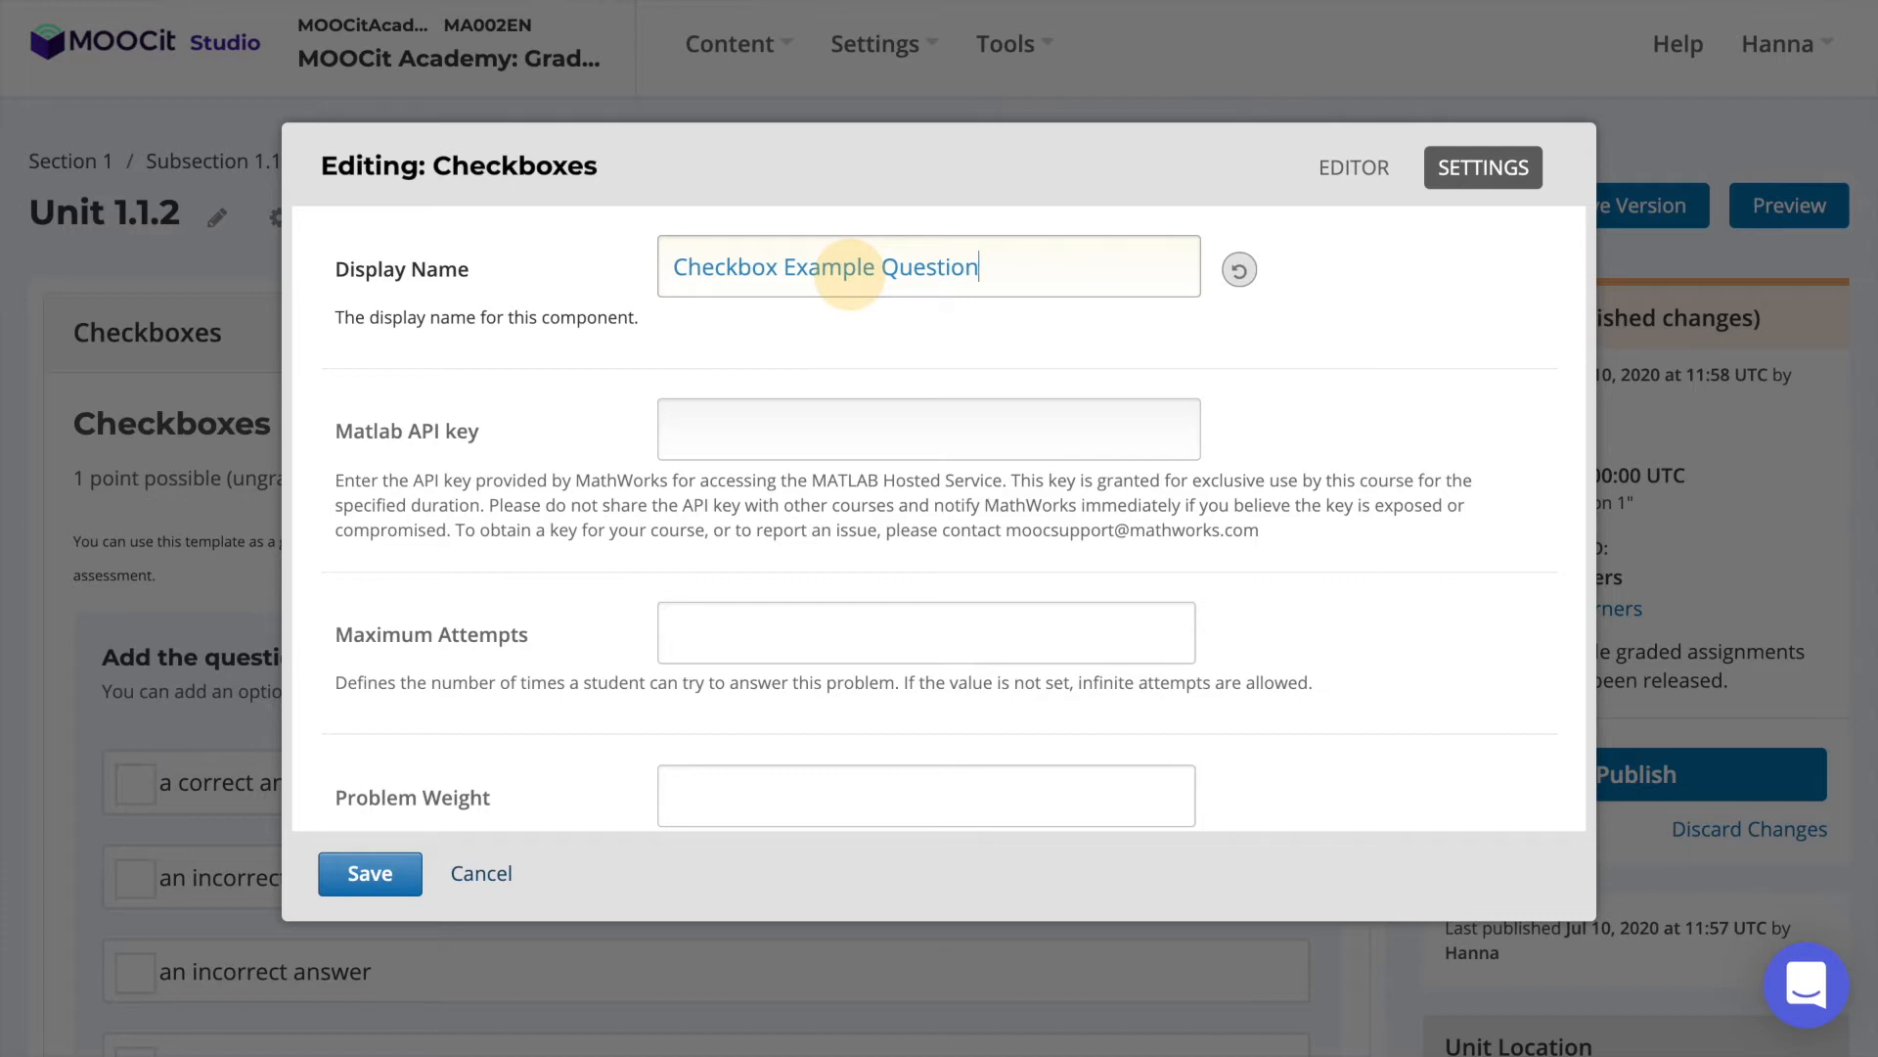
# Set the problem's Maximum Attempts to 2 and its Problem Weight to 2
pyautogui.click(877, 626)
pyautogui.write('2')
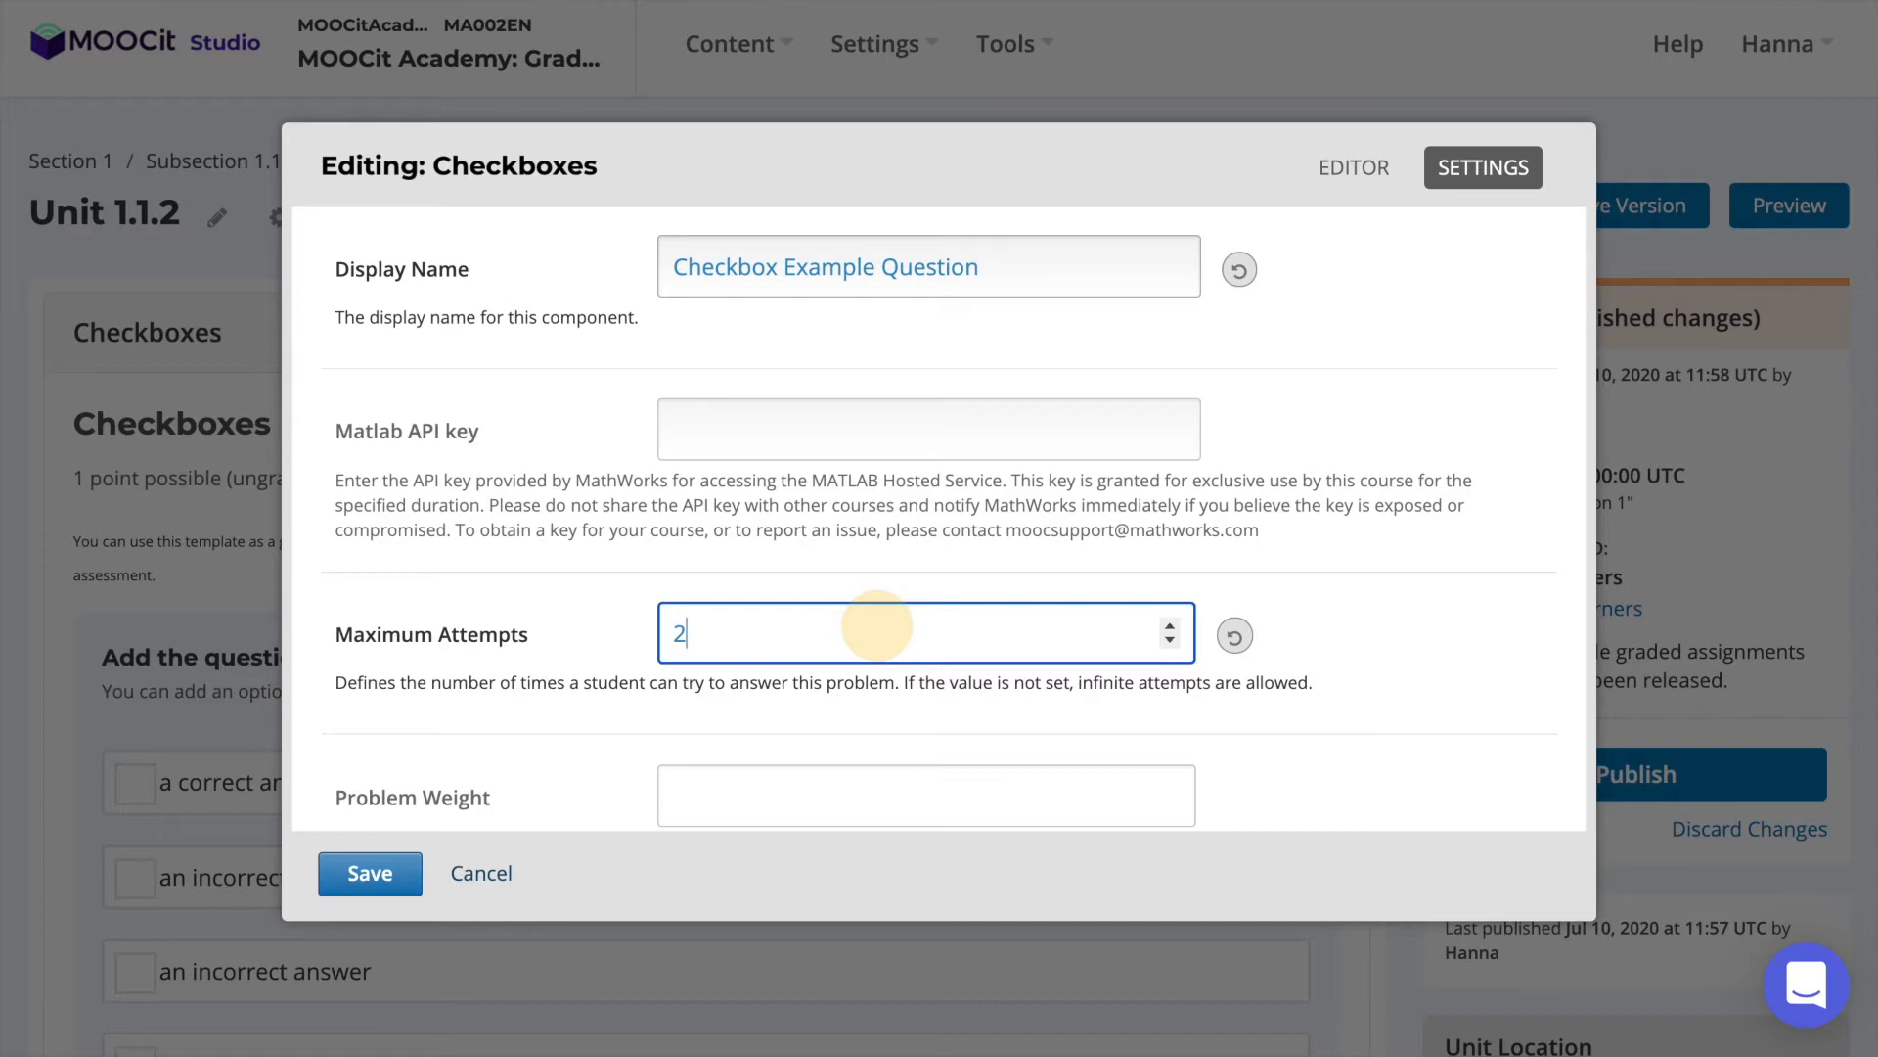
pyautogui.click(834, 788)
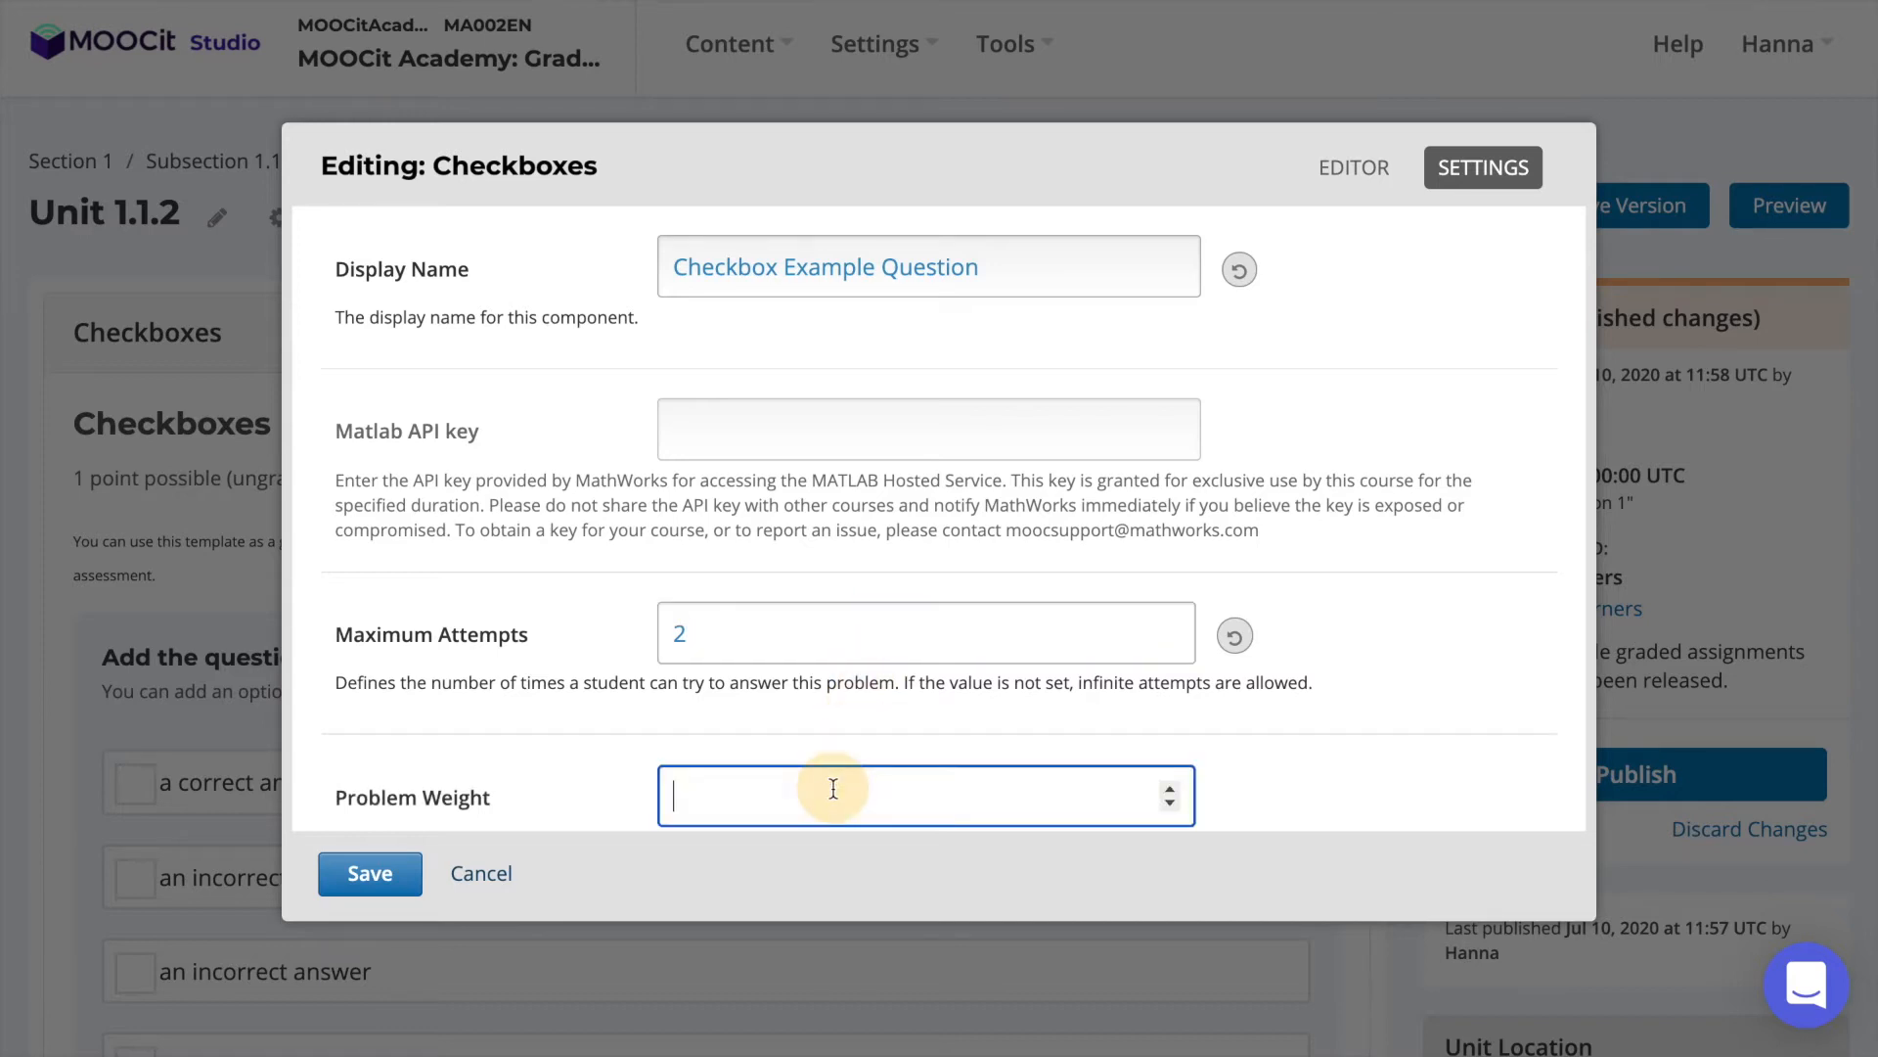
pyautogui.scroll(-3, 895, 720)
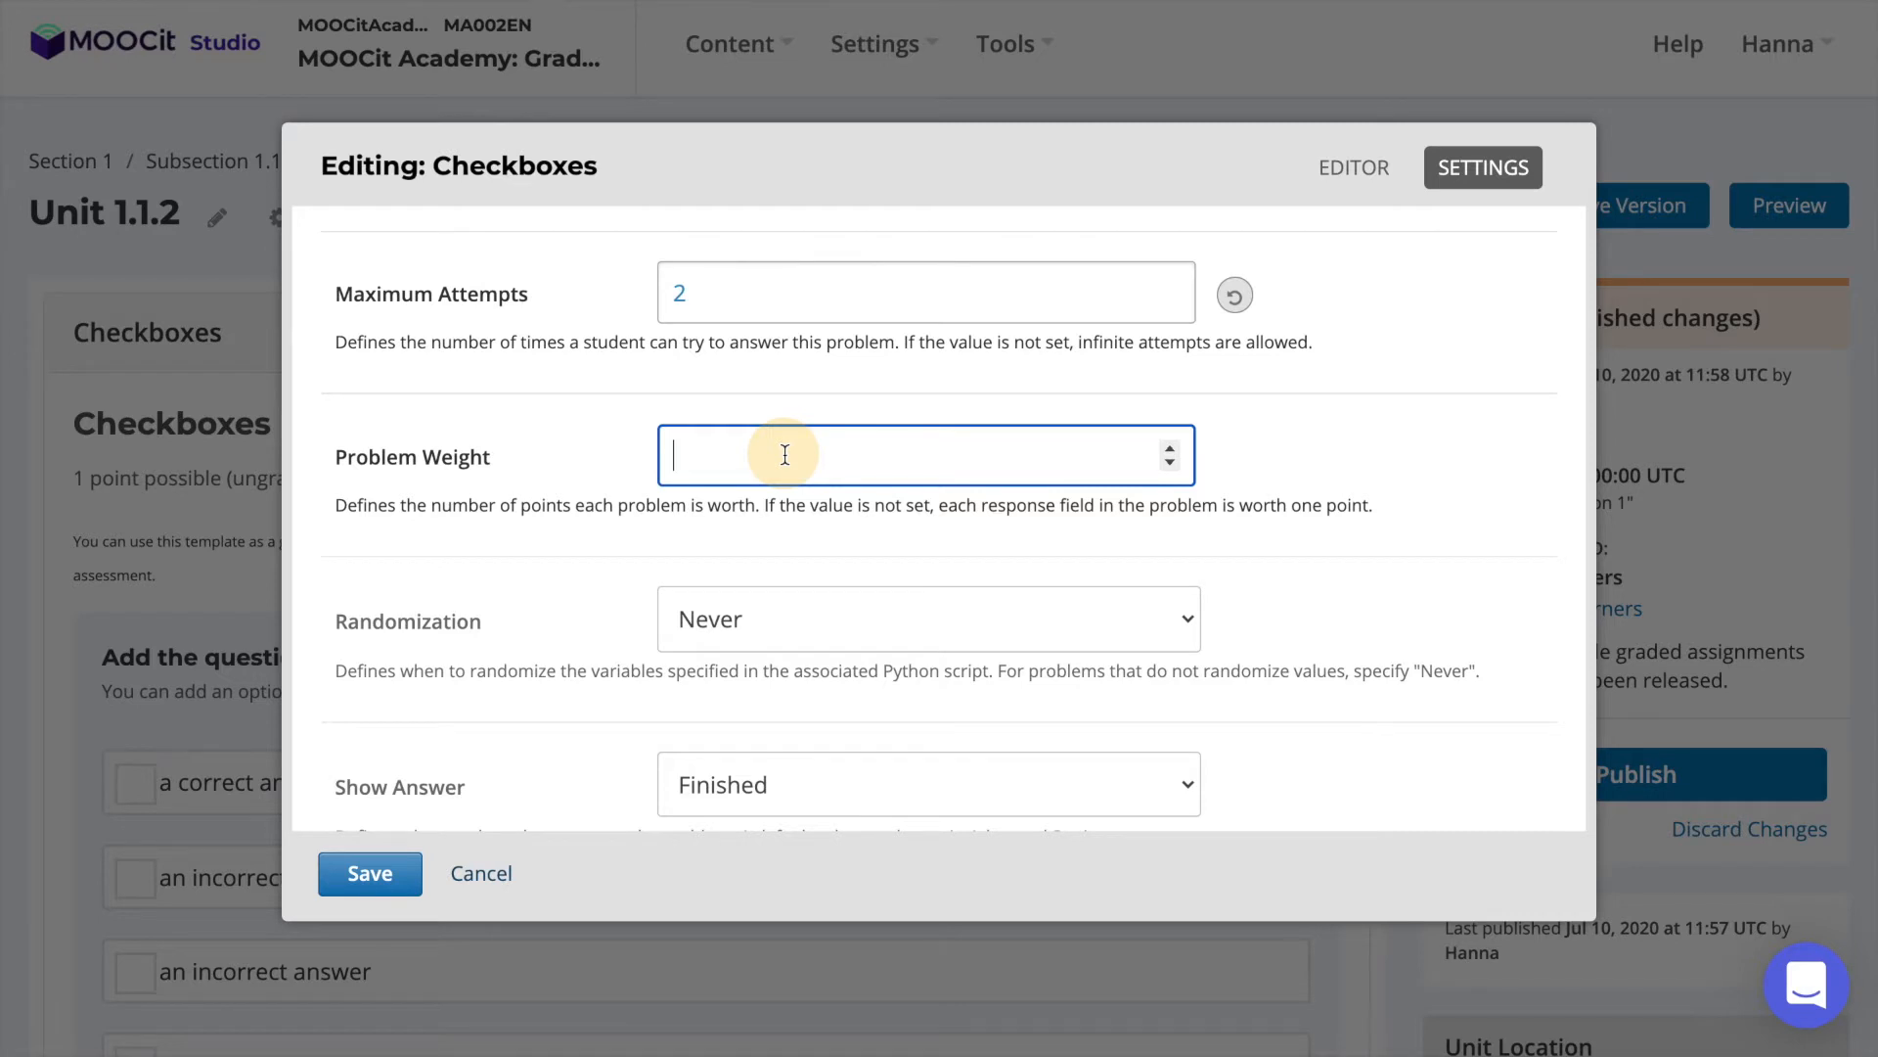
pyautogui.write('2')
pyautogui.click(605, 513)
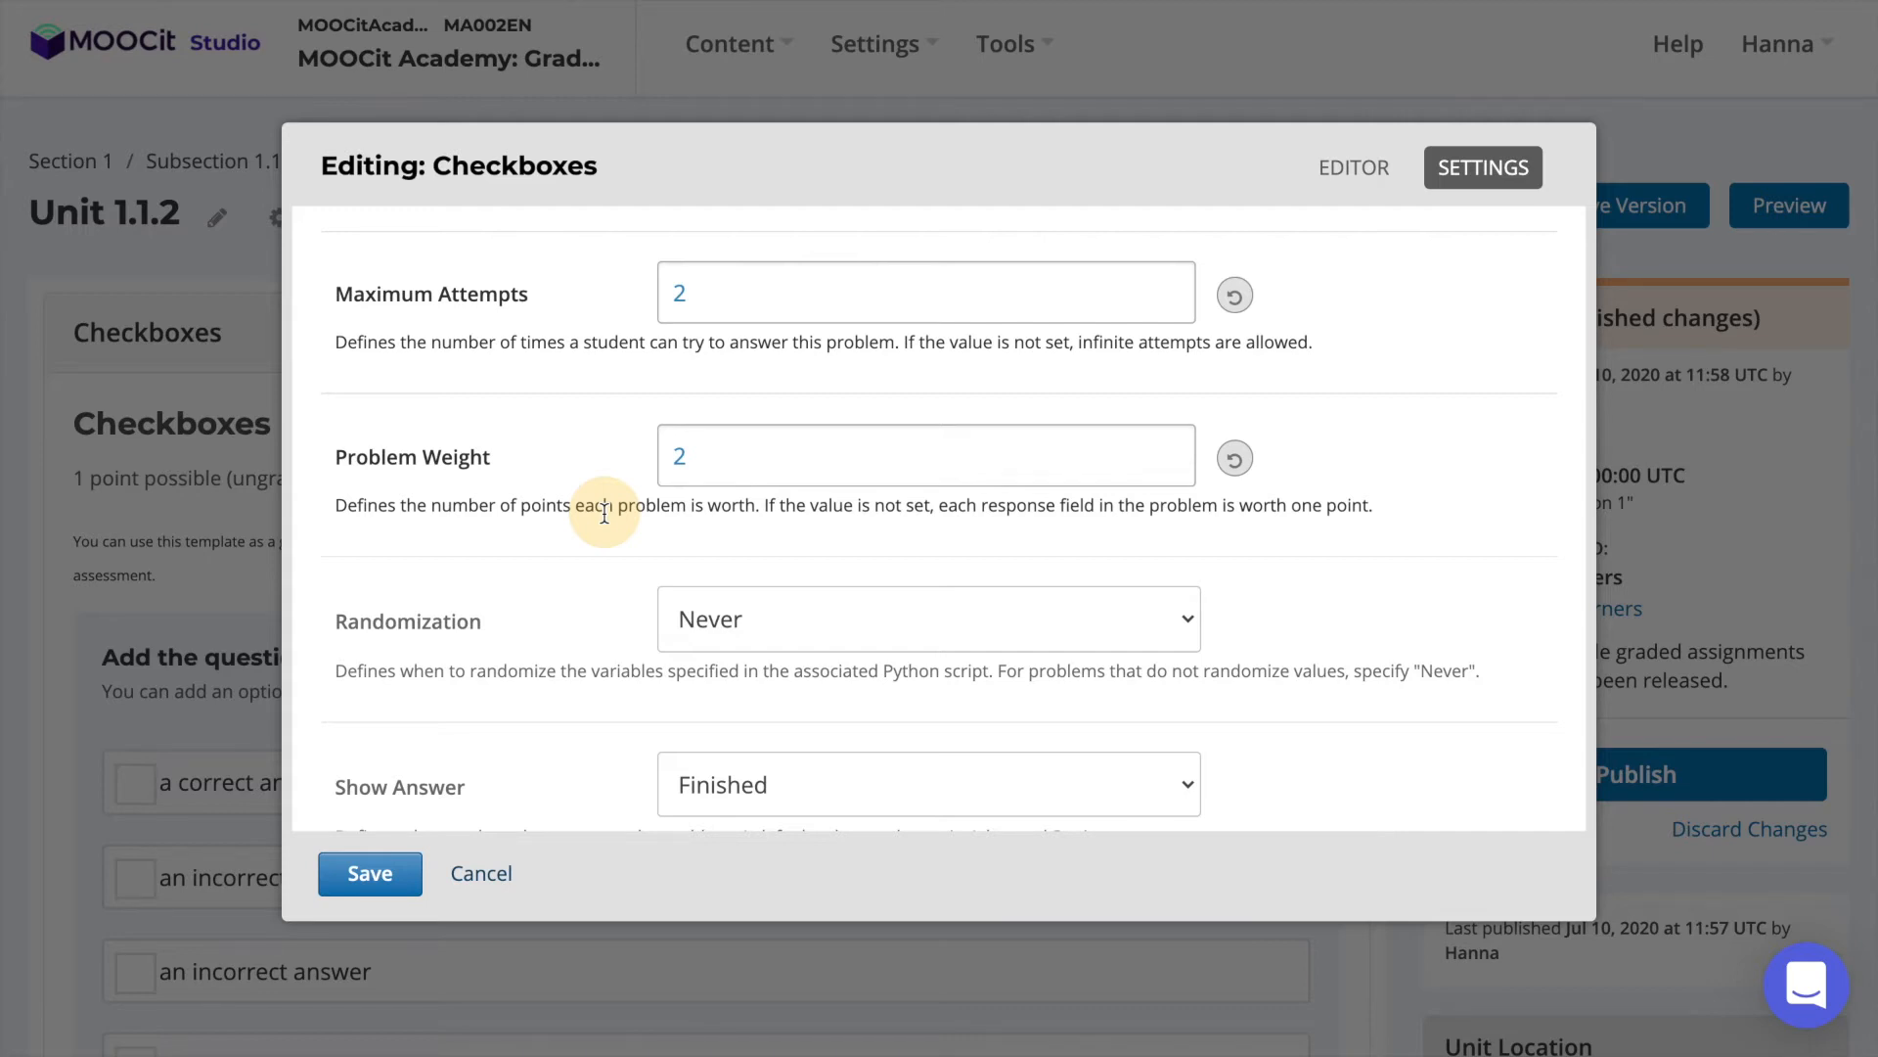
# Go through the problem's Show Answer options and choose Finished
pyautogui.scroll(-3, 604, 511)
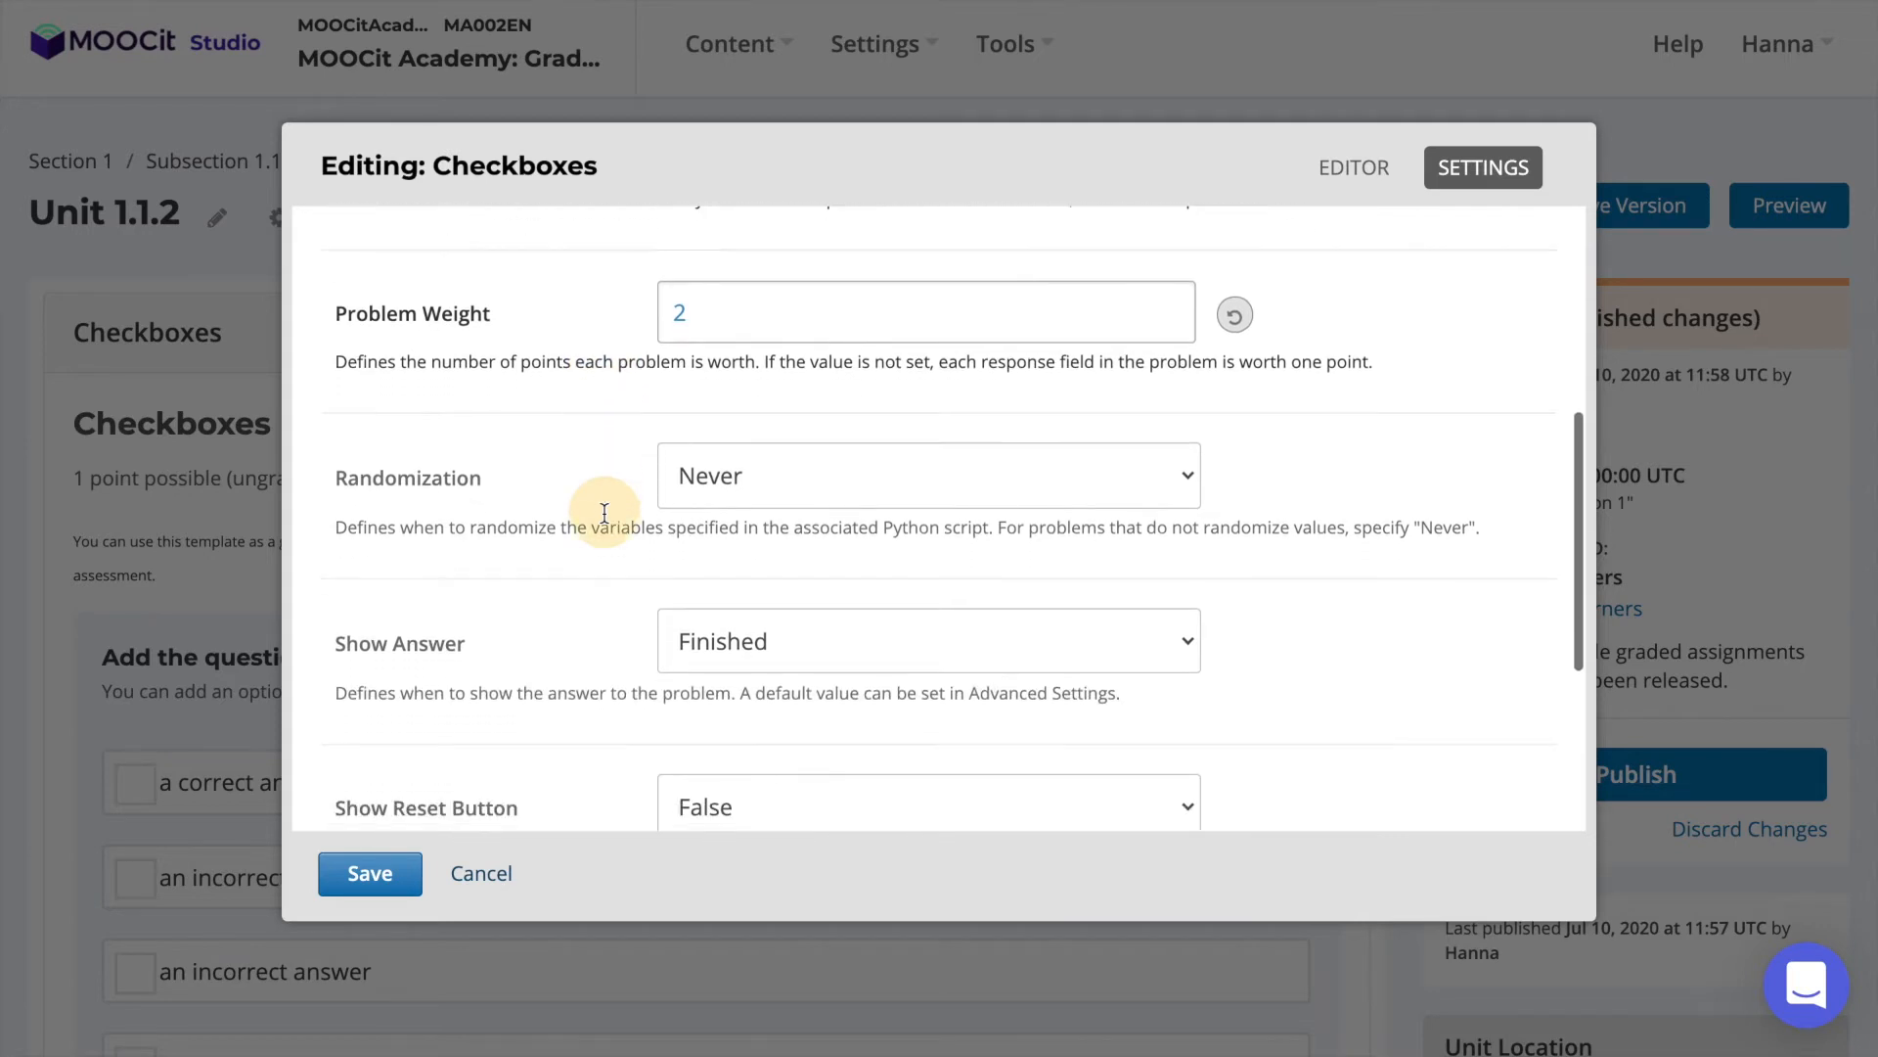
pyautogui.scroll(-2, 604, 512)
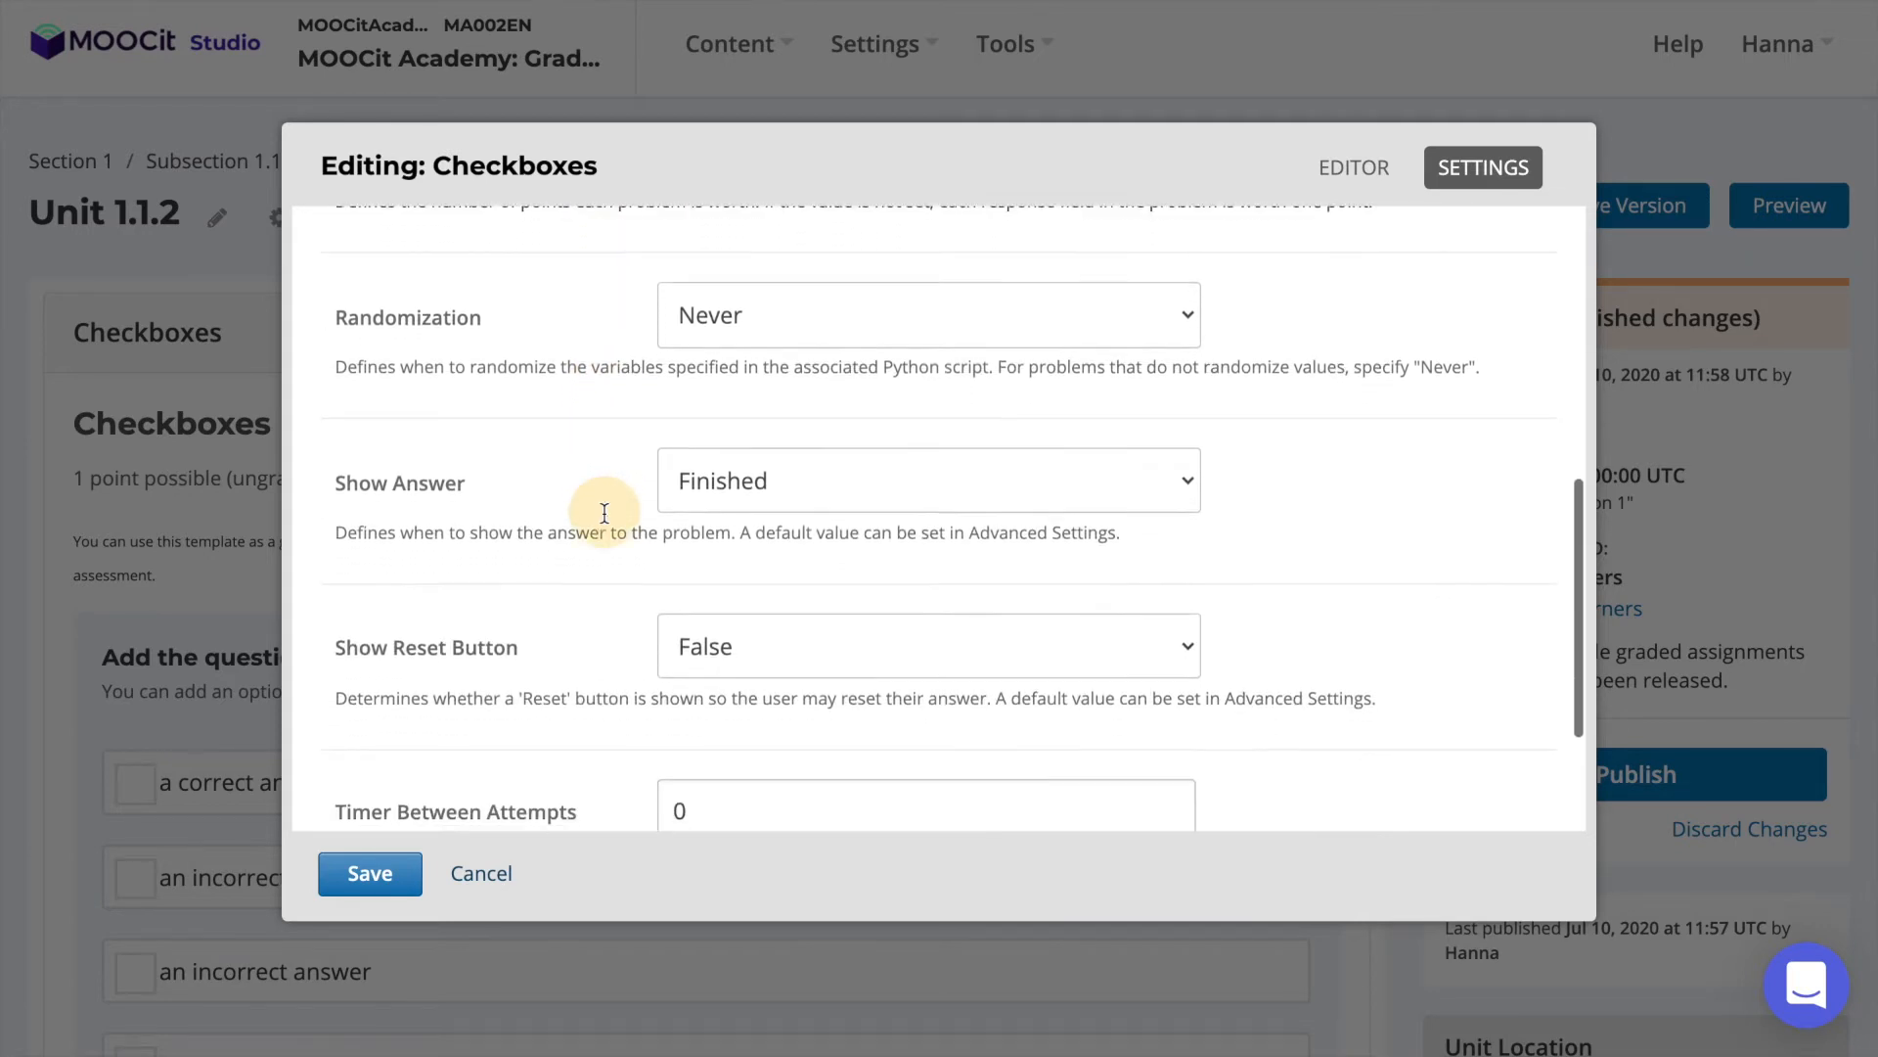
pyautogui.click(1176, 458)
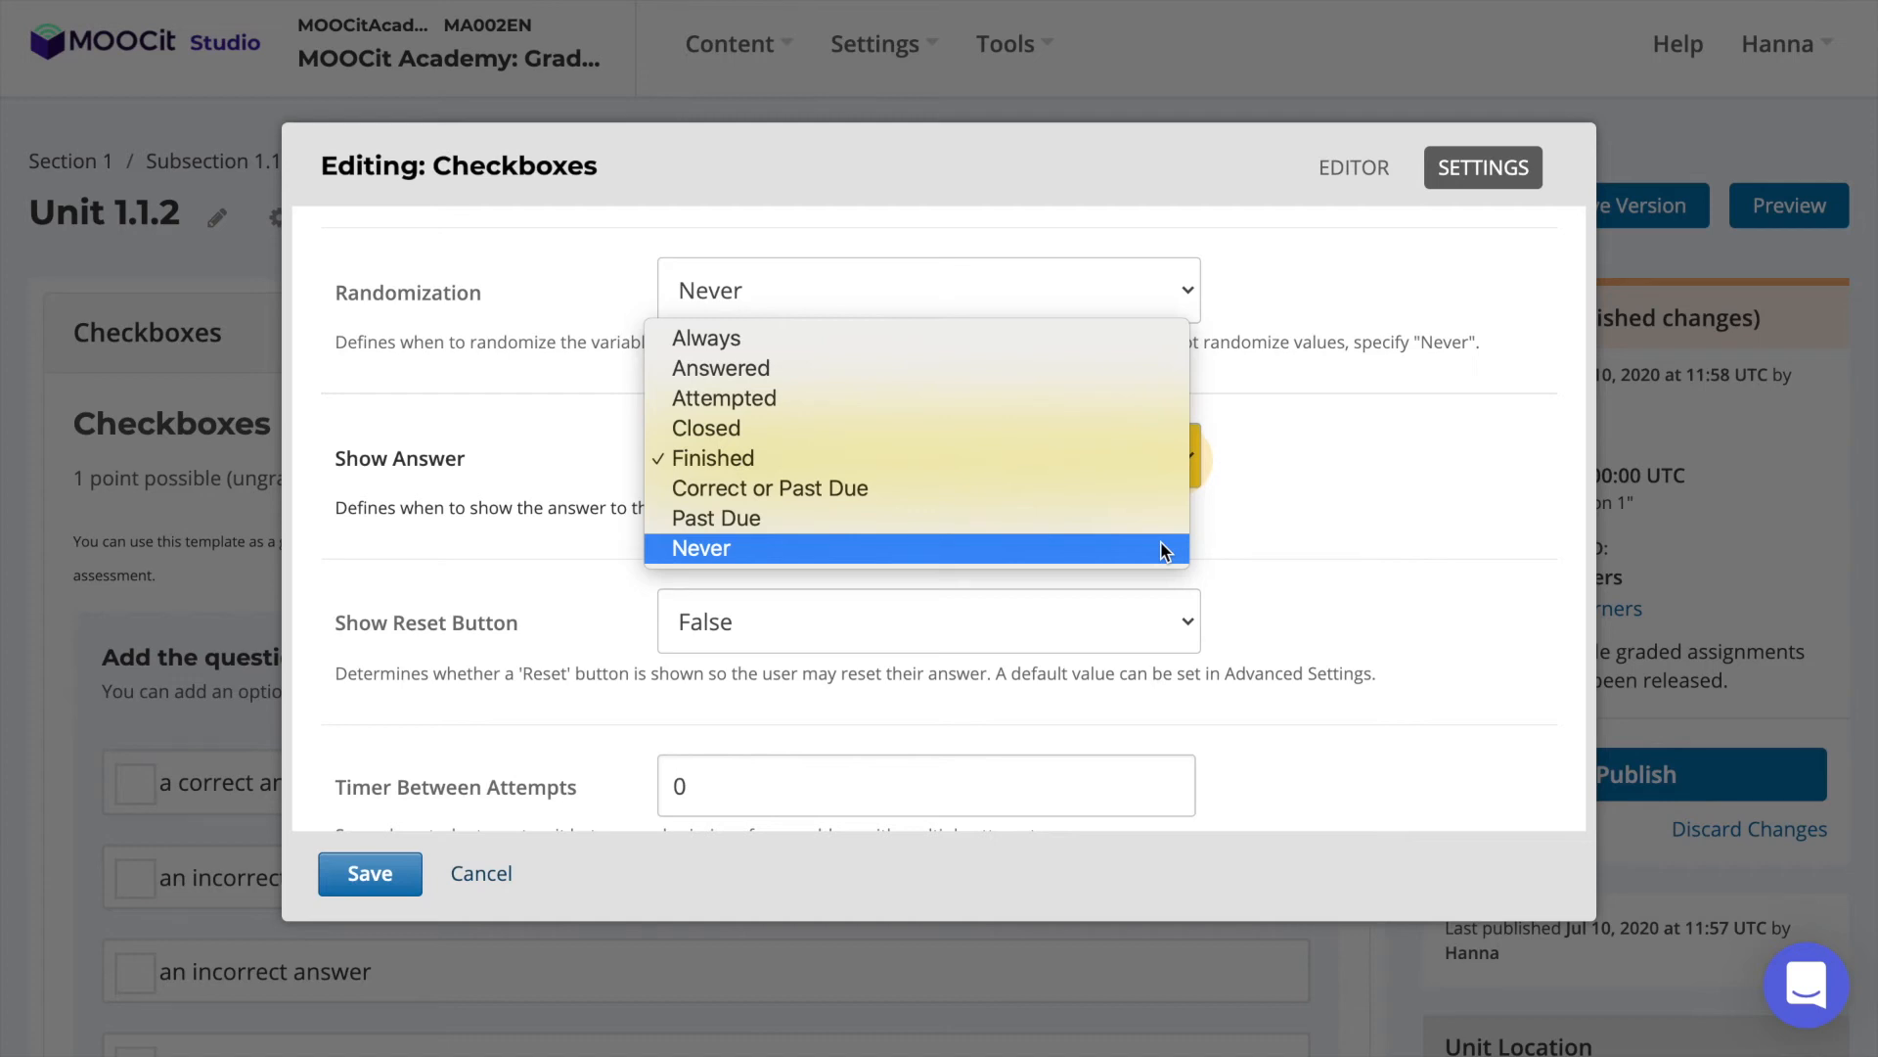
pyautogui.click(1132, 466)
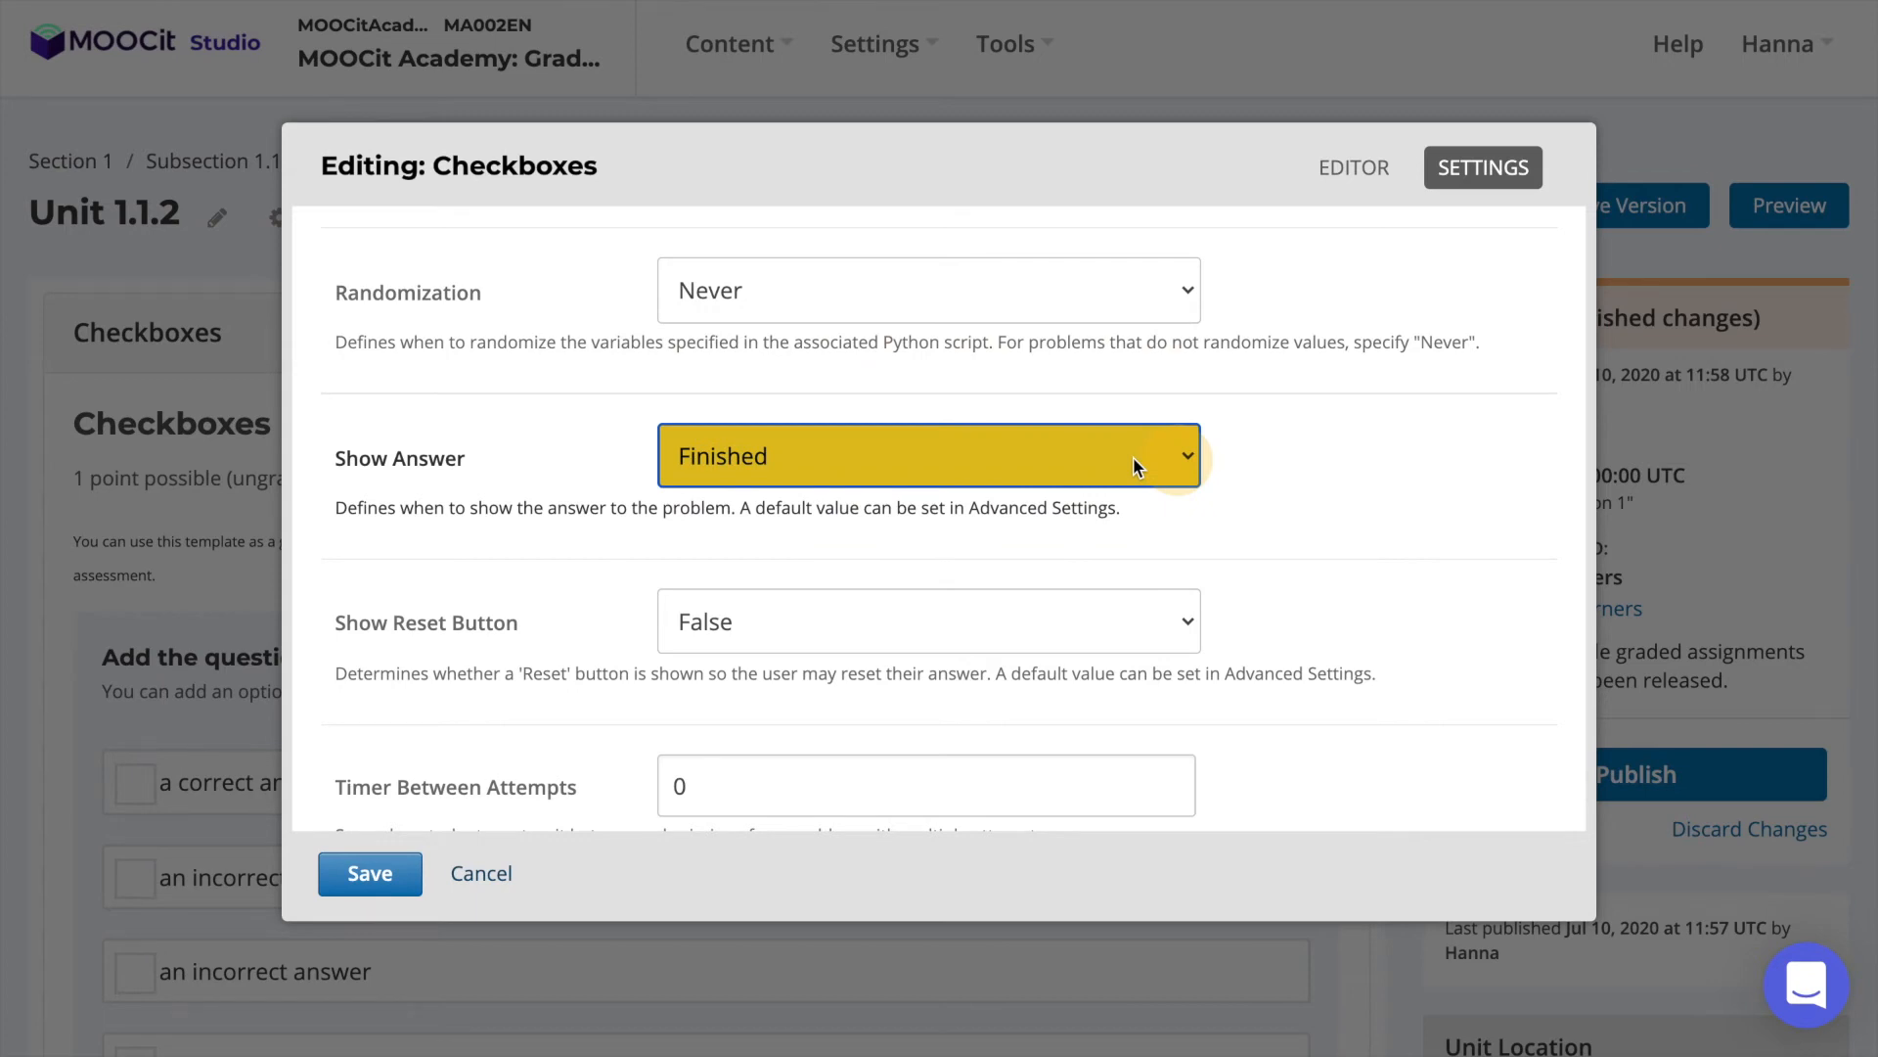
pyautogui.click(1240, 466)
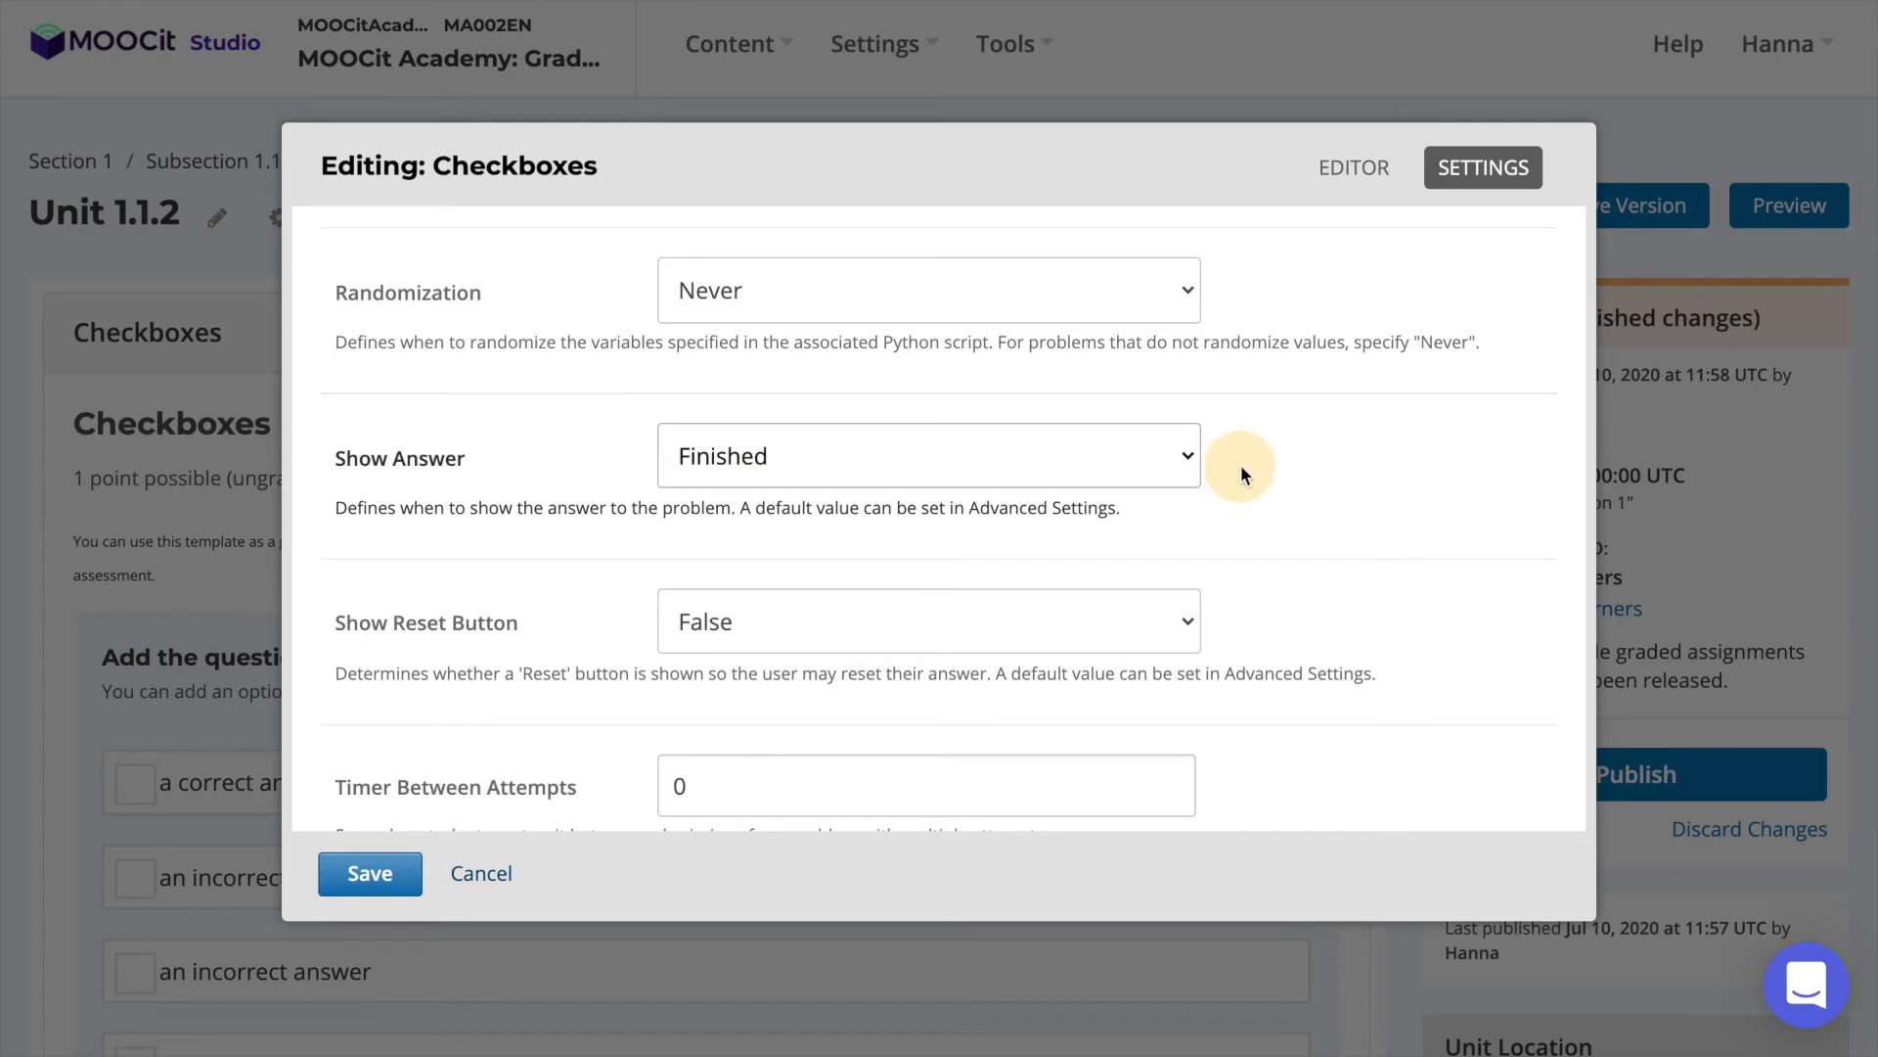
# Add an explanation block below the answer choices in the problem's content with the text "Short Explanation to Checkbox Question"
pyautogui.click(1355, 183)
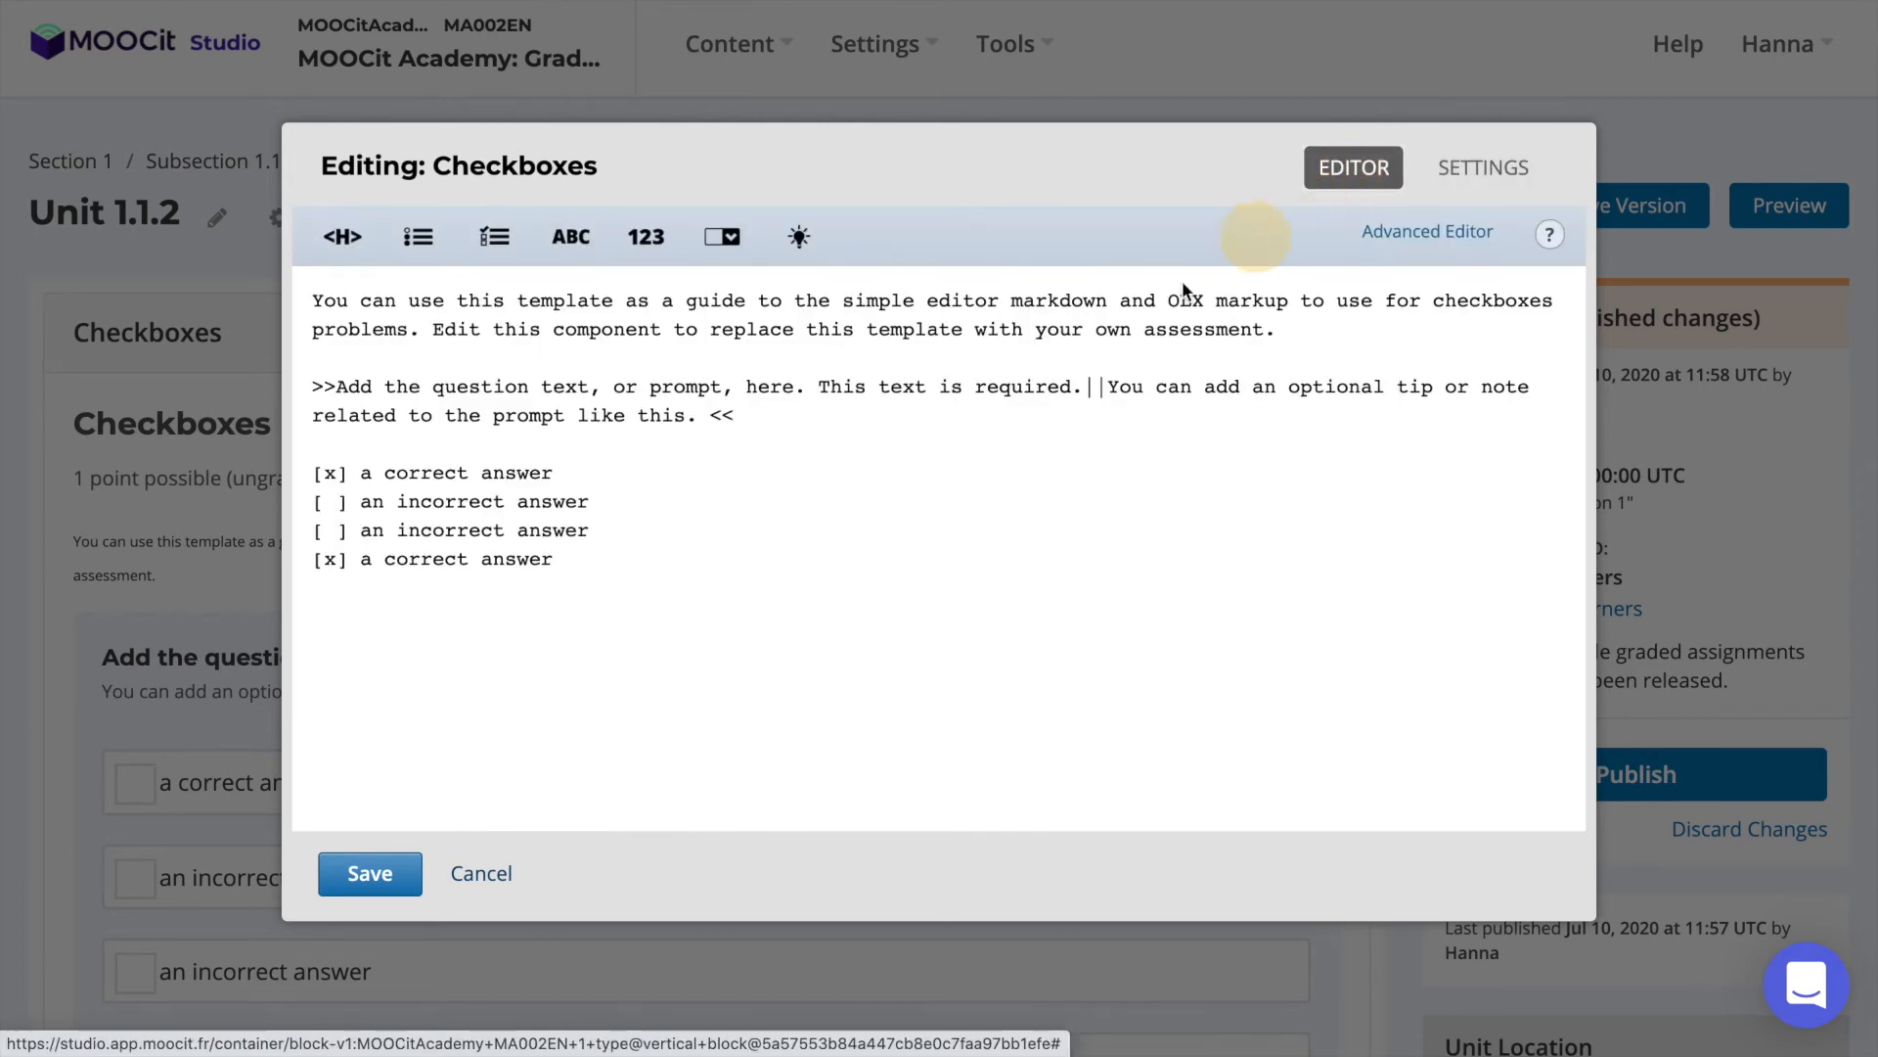
pyautogui.click(826, 565)
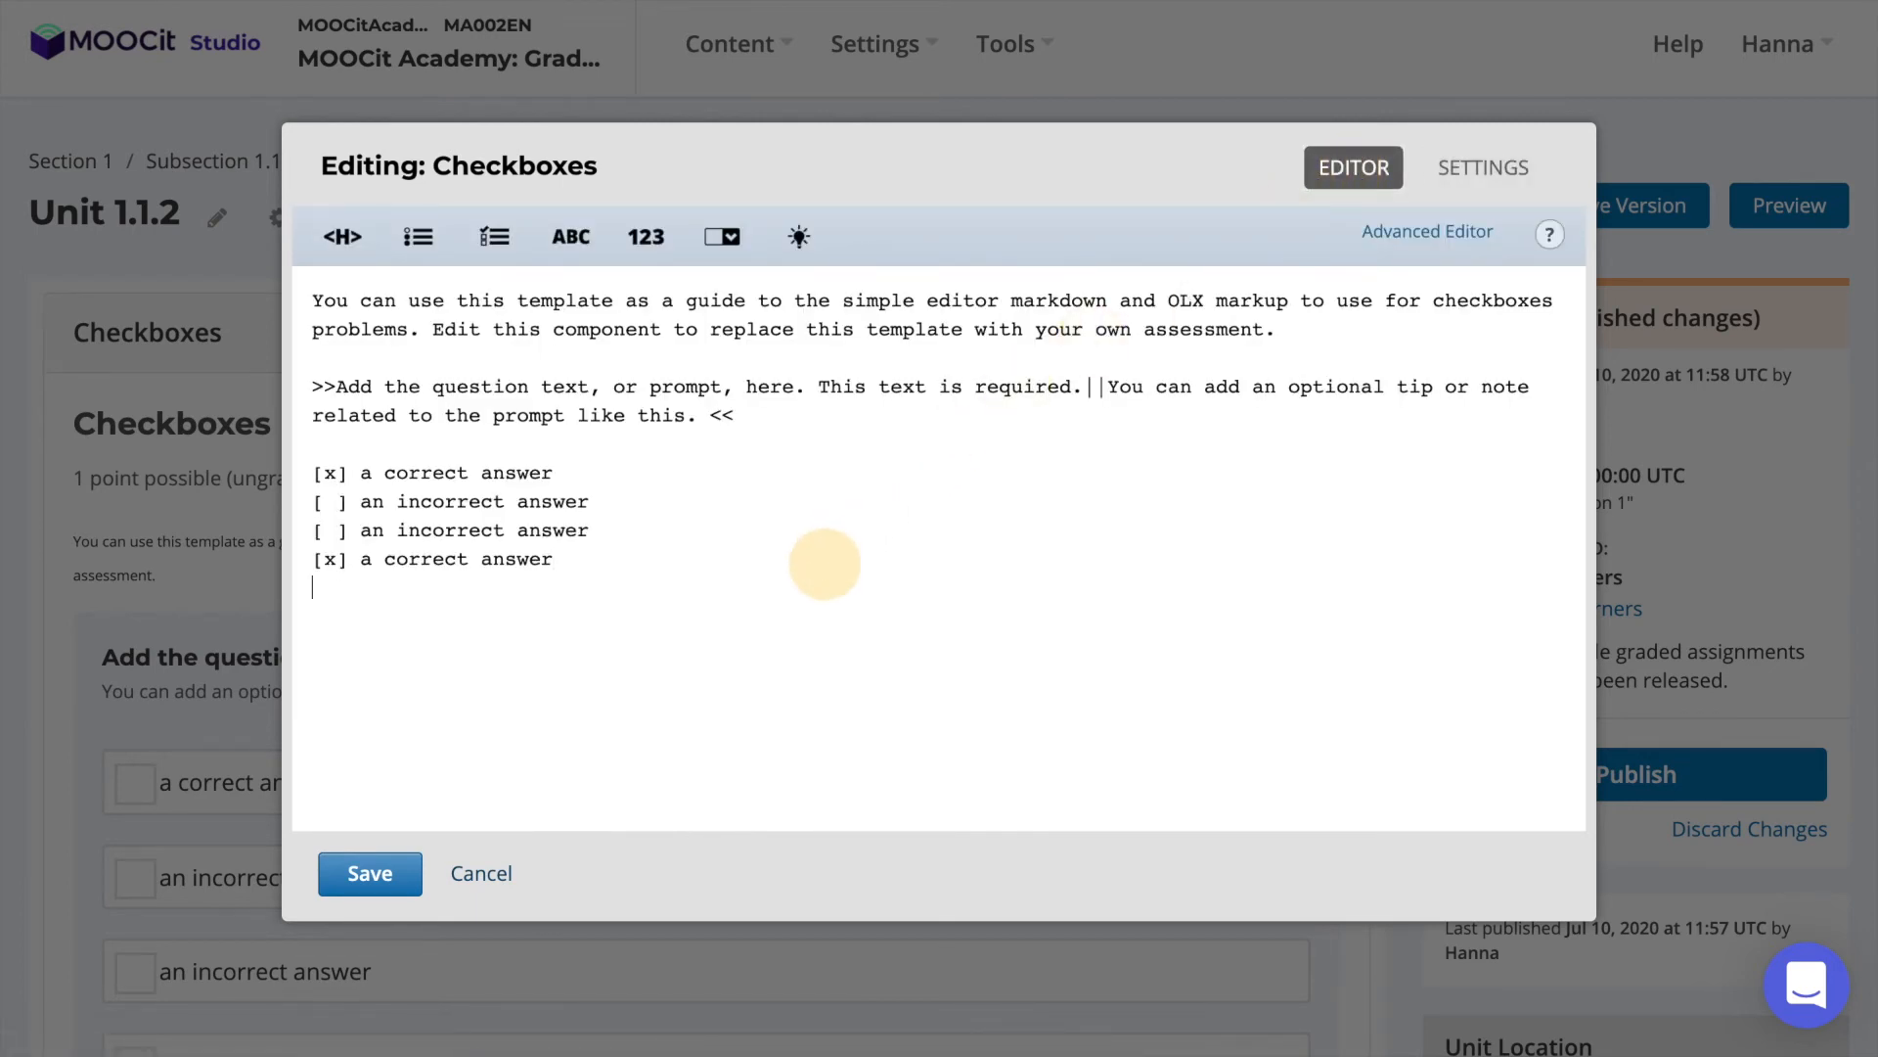
pyautogui.click(798, 239)
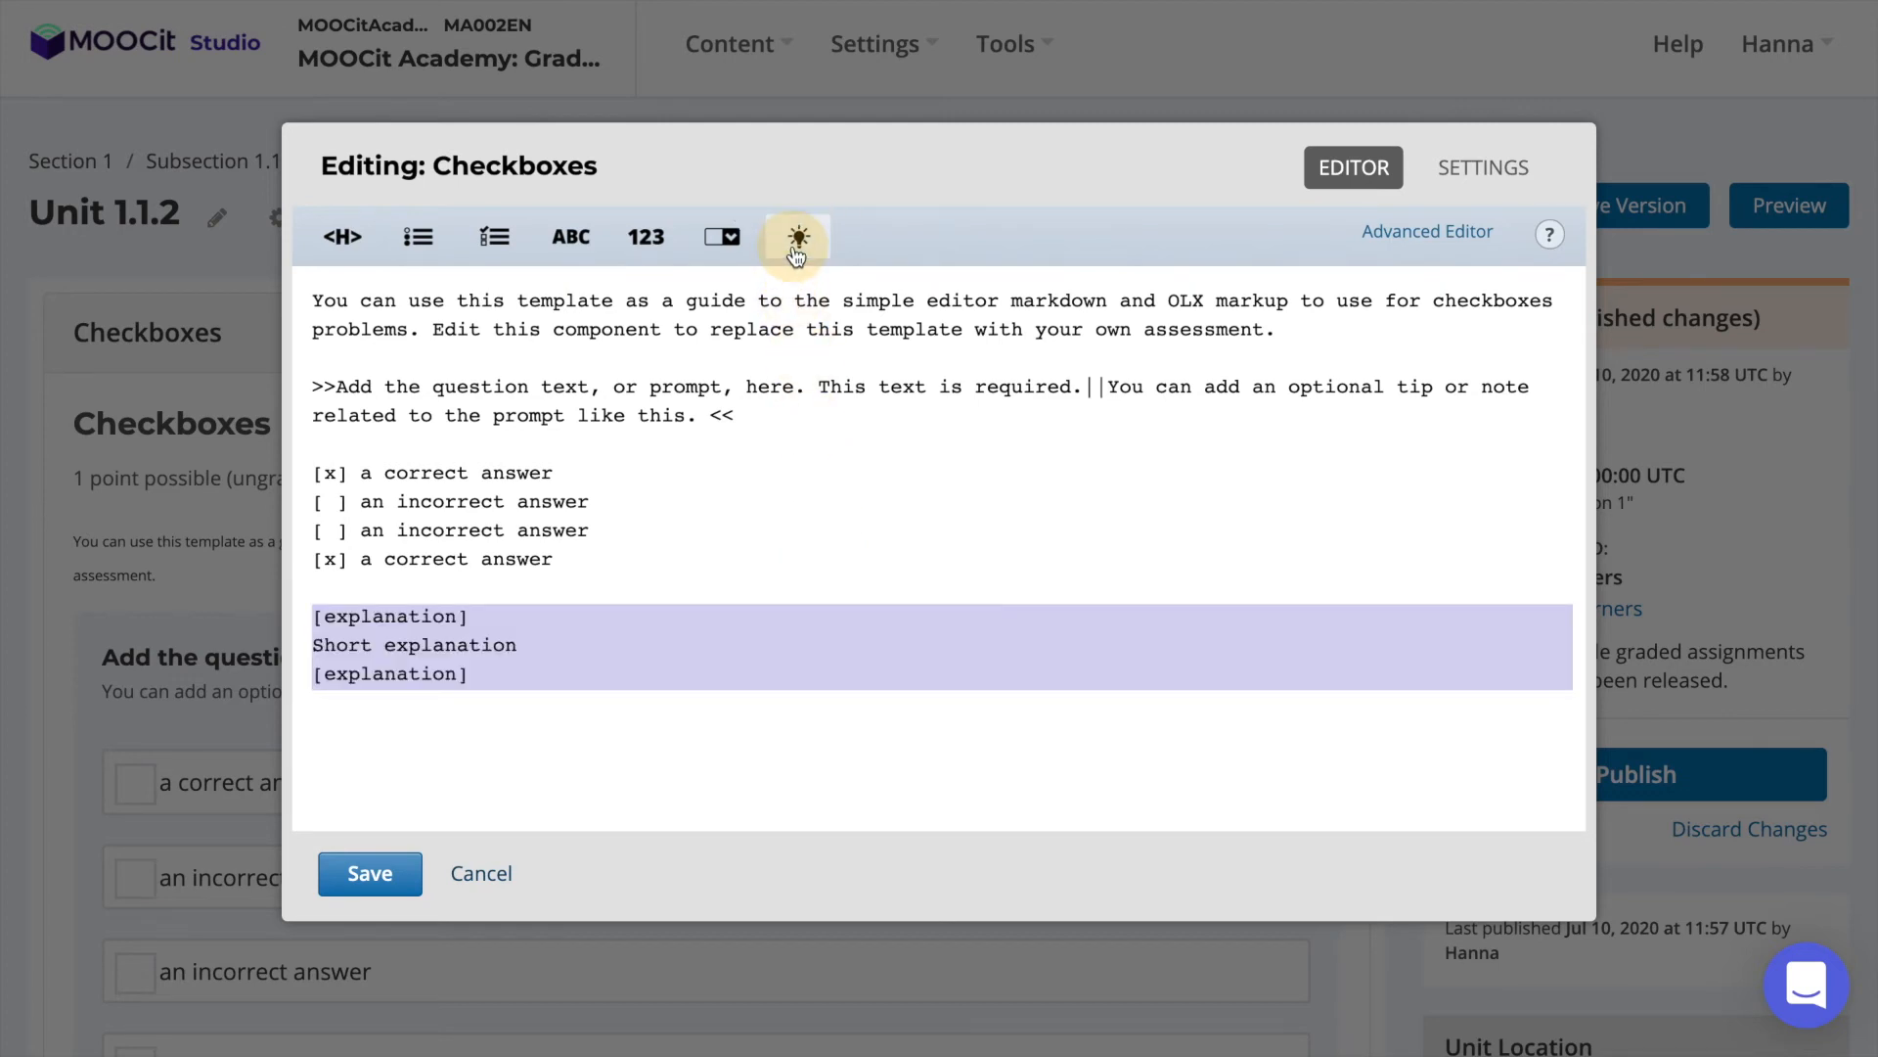
pyautogui.click(524, 648)
pyautogui.moveTo(524, 647); pyautogui.dragTo(310, 644)
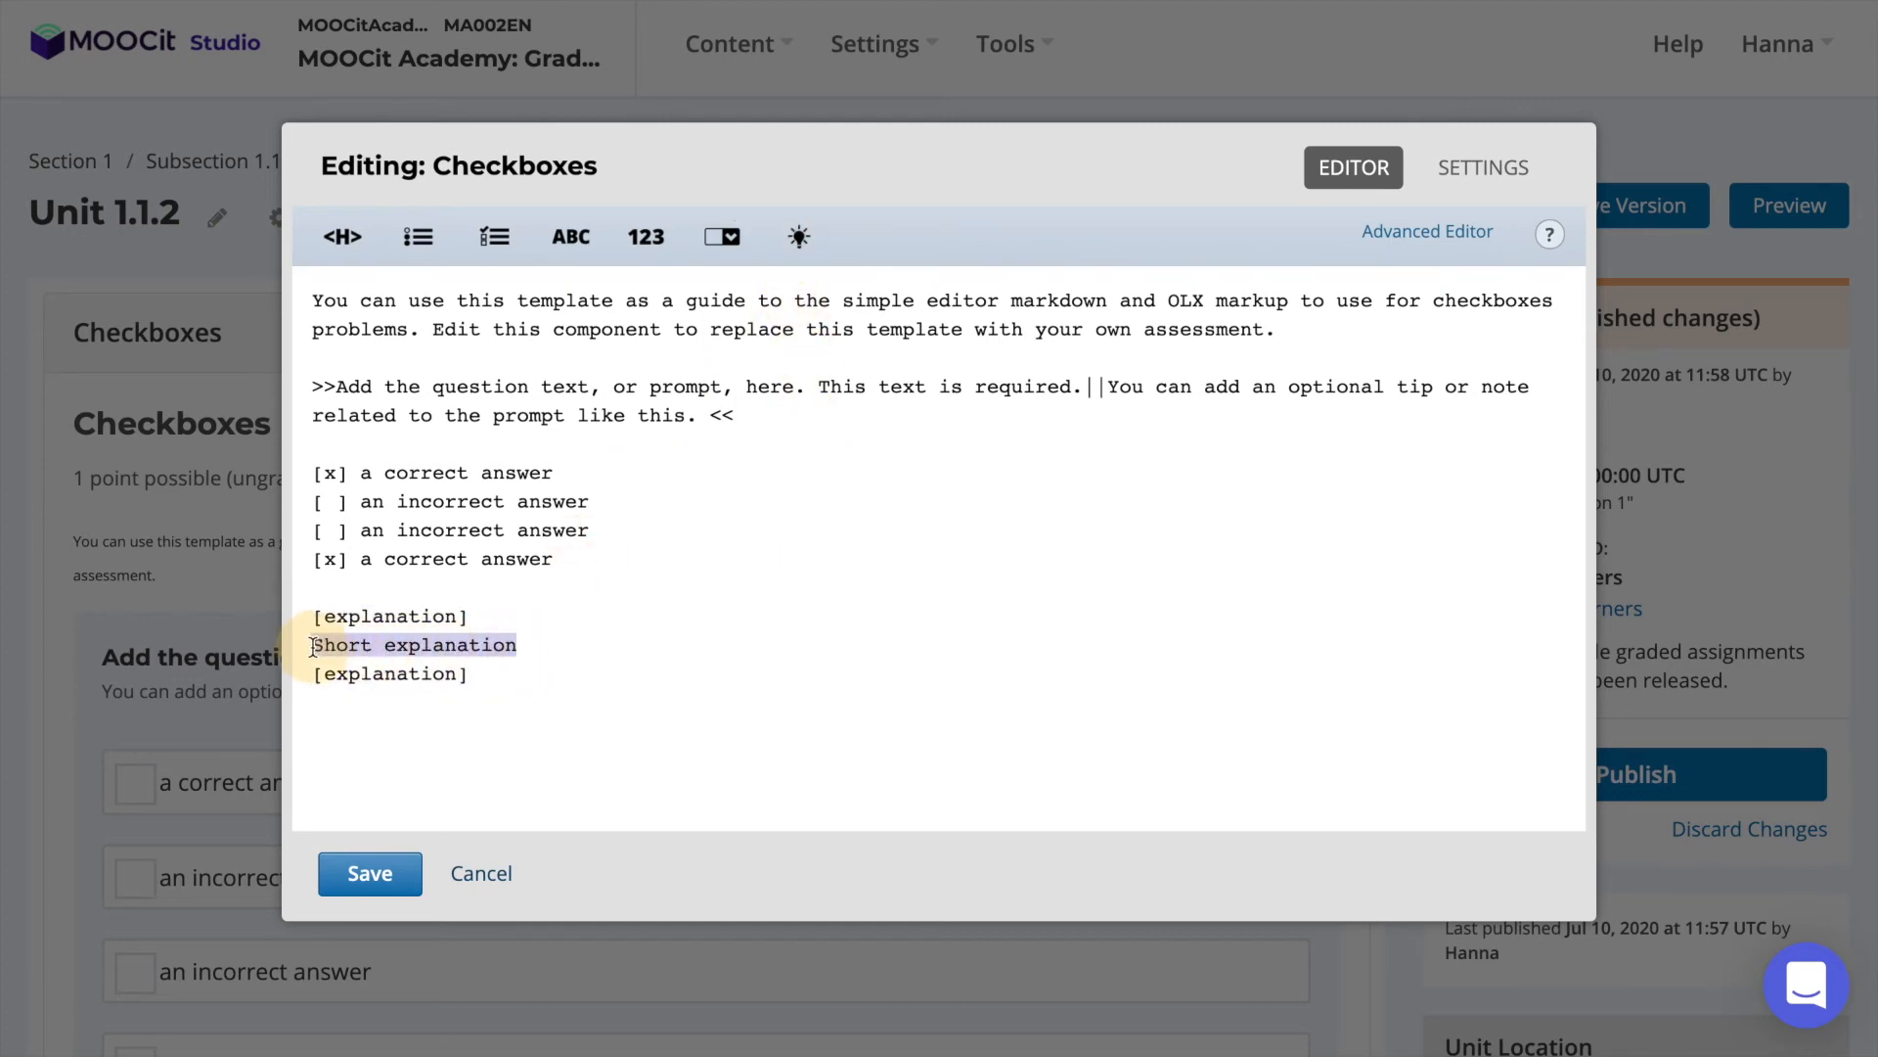
pyautogui.write('Short Explanation to Checkbox Question')
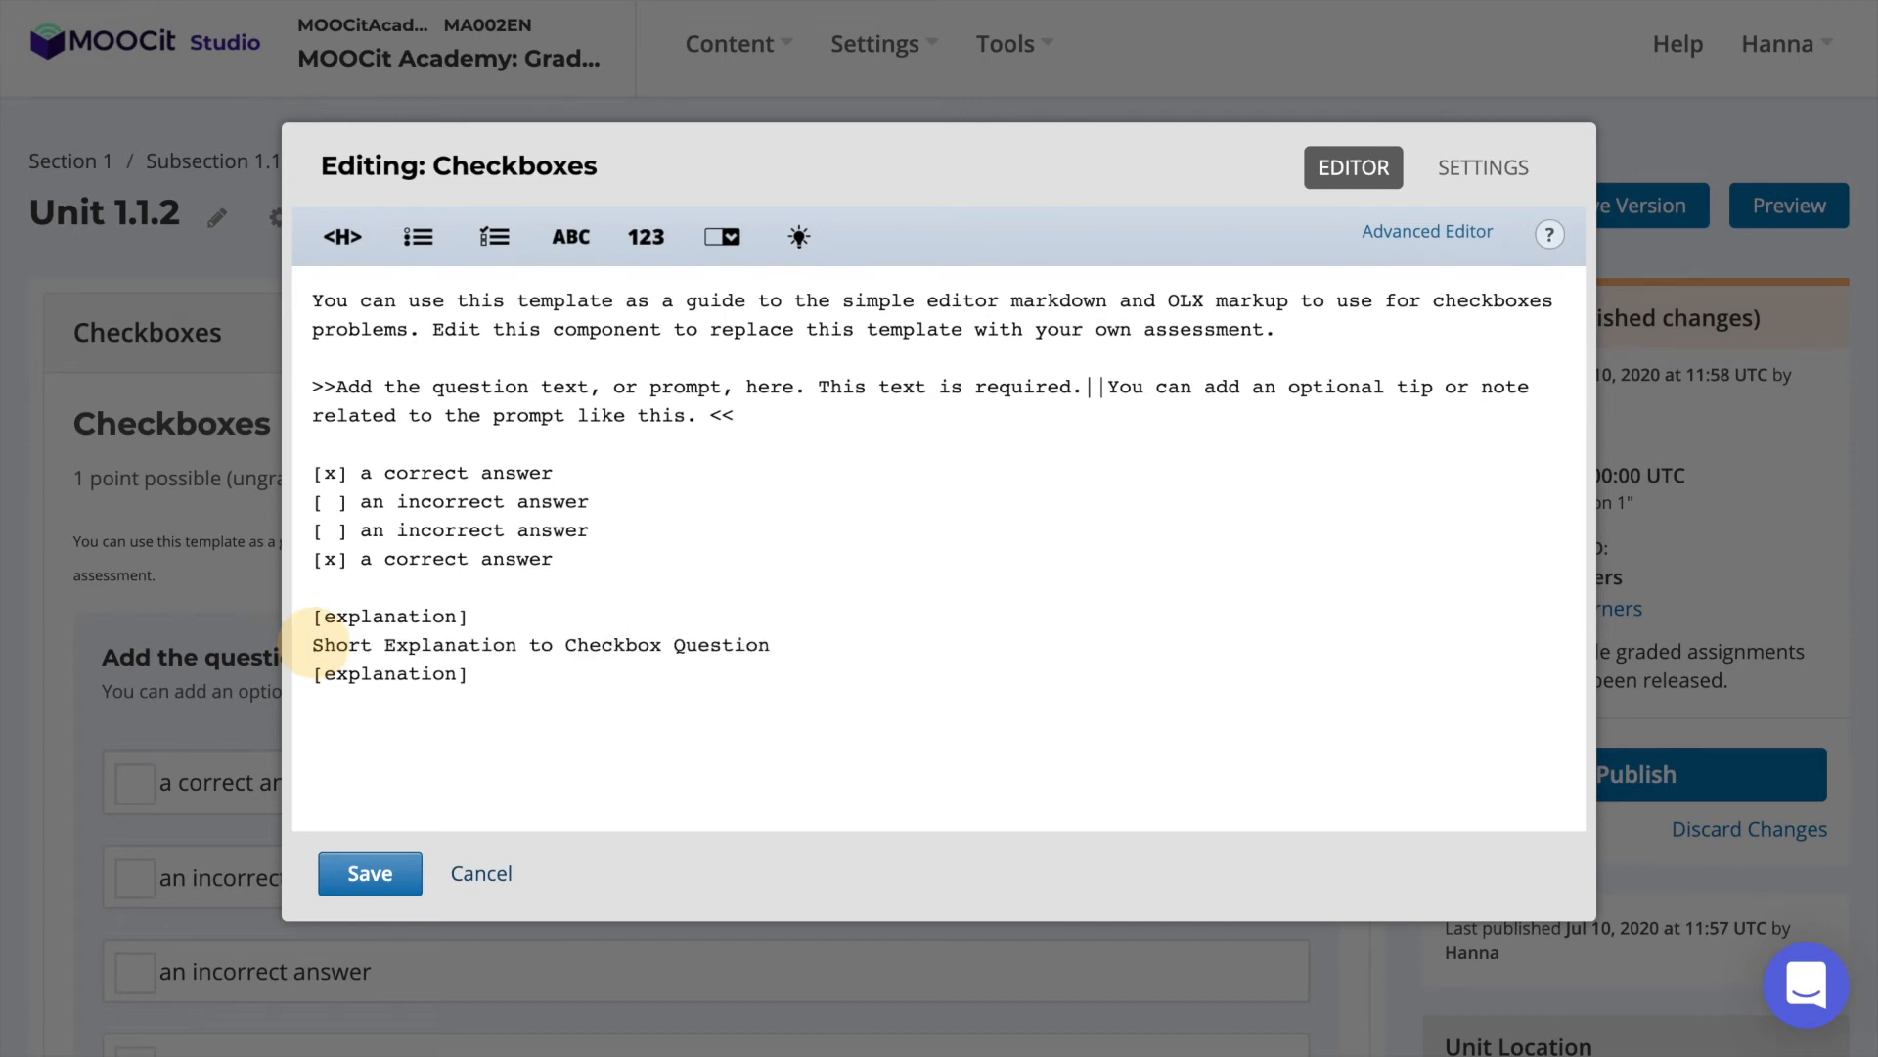
# Set Show Reset Button to True in the problem's settings
pyautogui.click(1477, 167)
pyautogui.scroll(-8, 1317, 571)
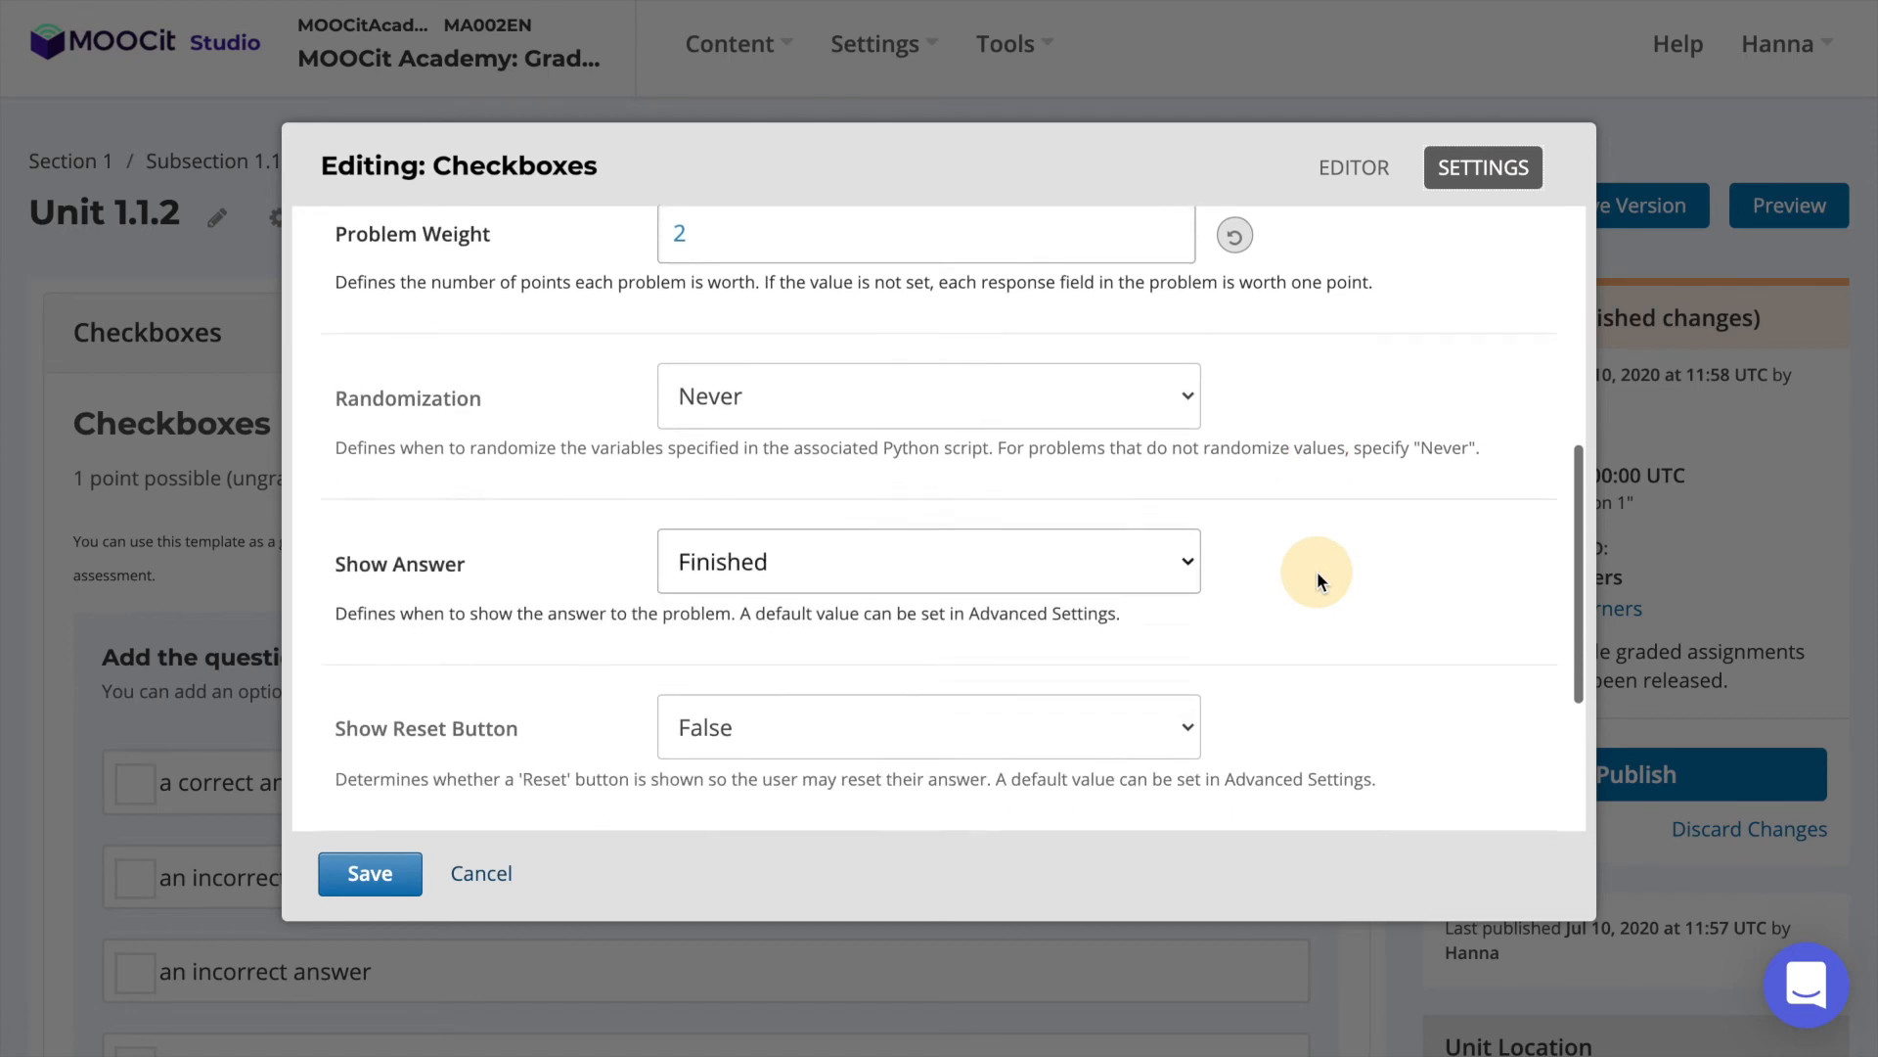
pyautogui.click(1186, 522)
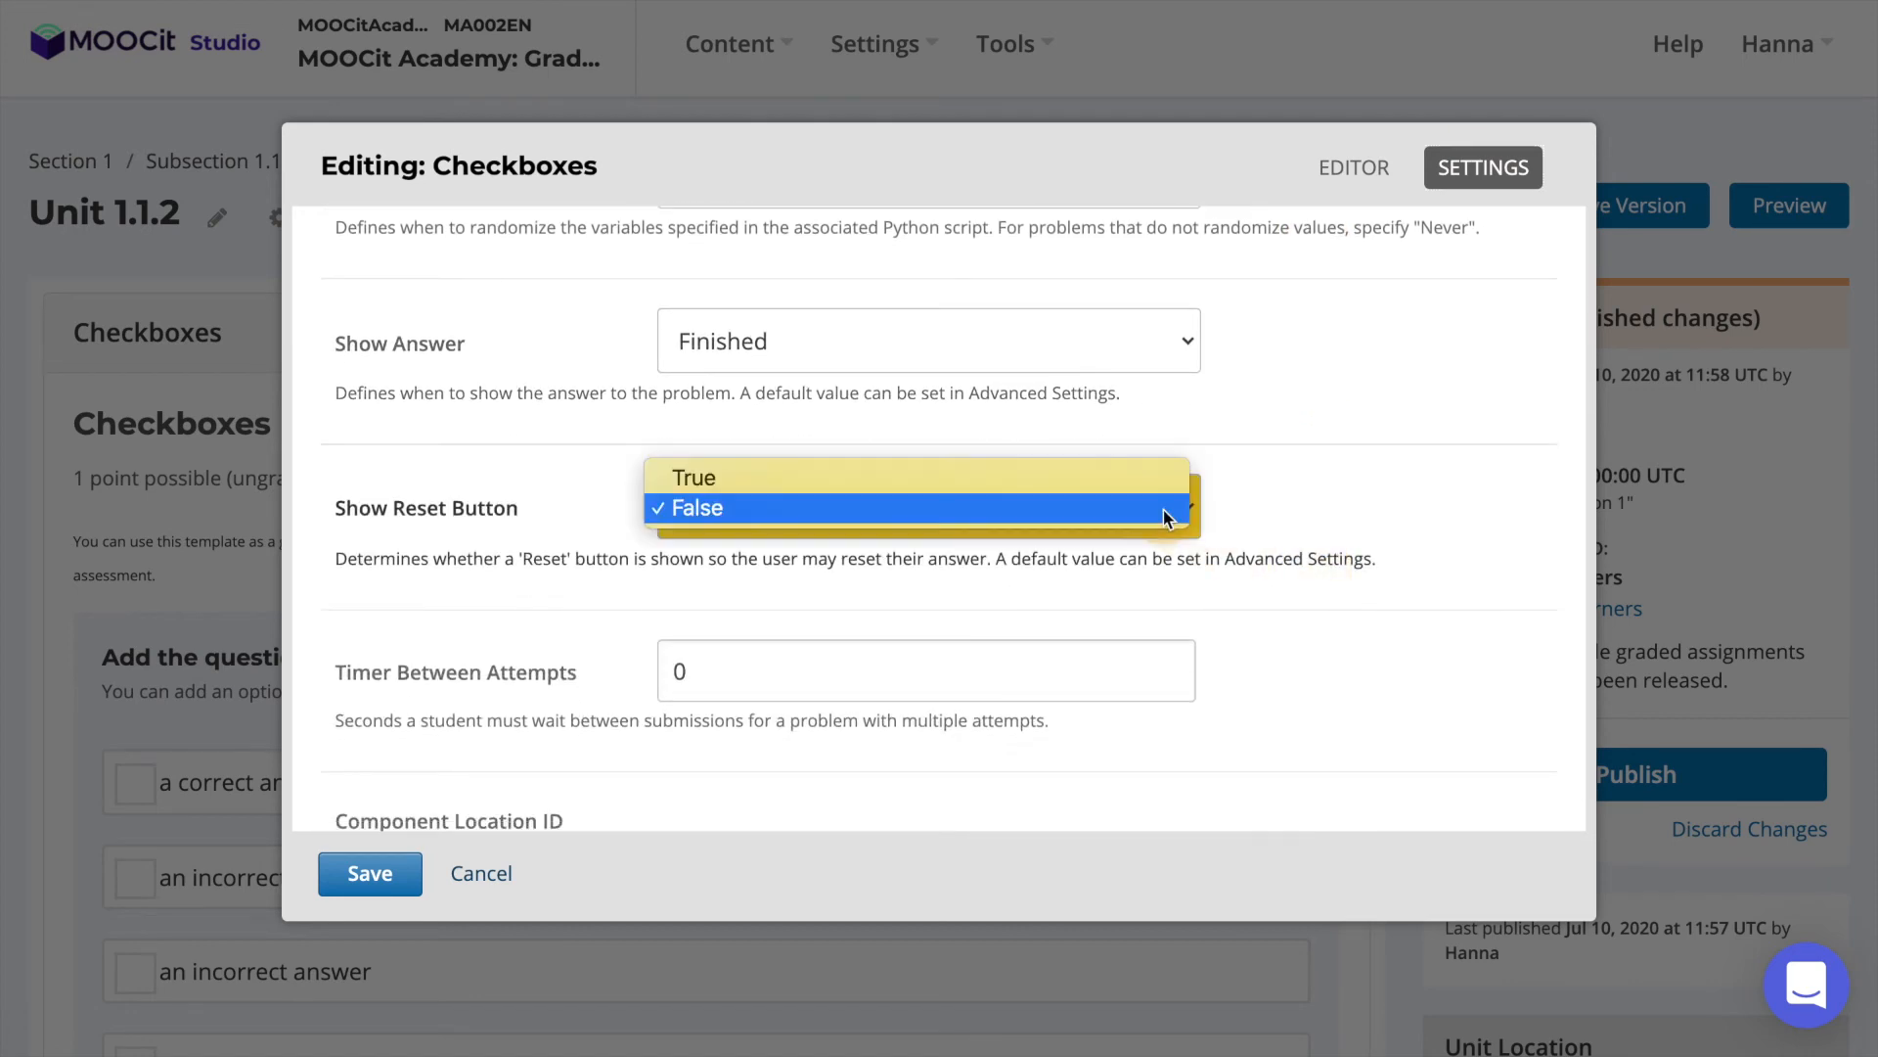
pyautogui.click(1118, 488)
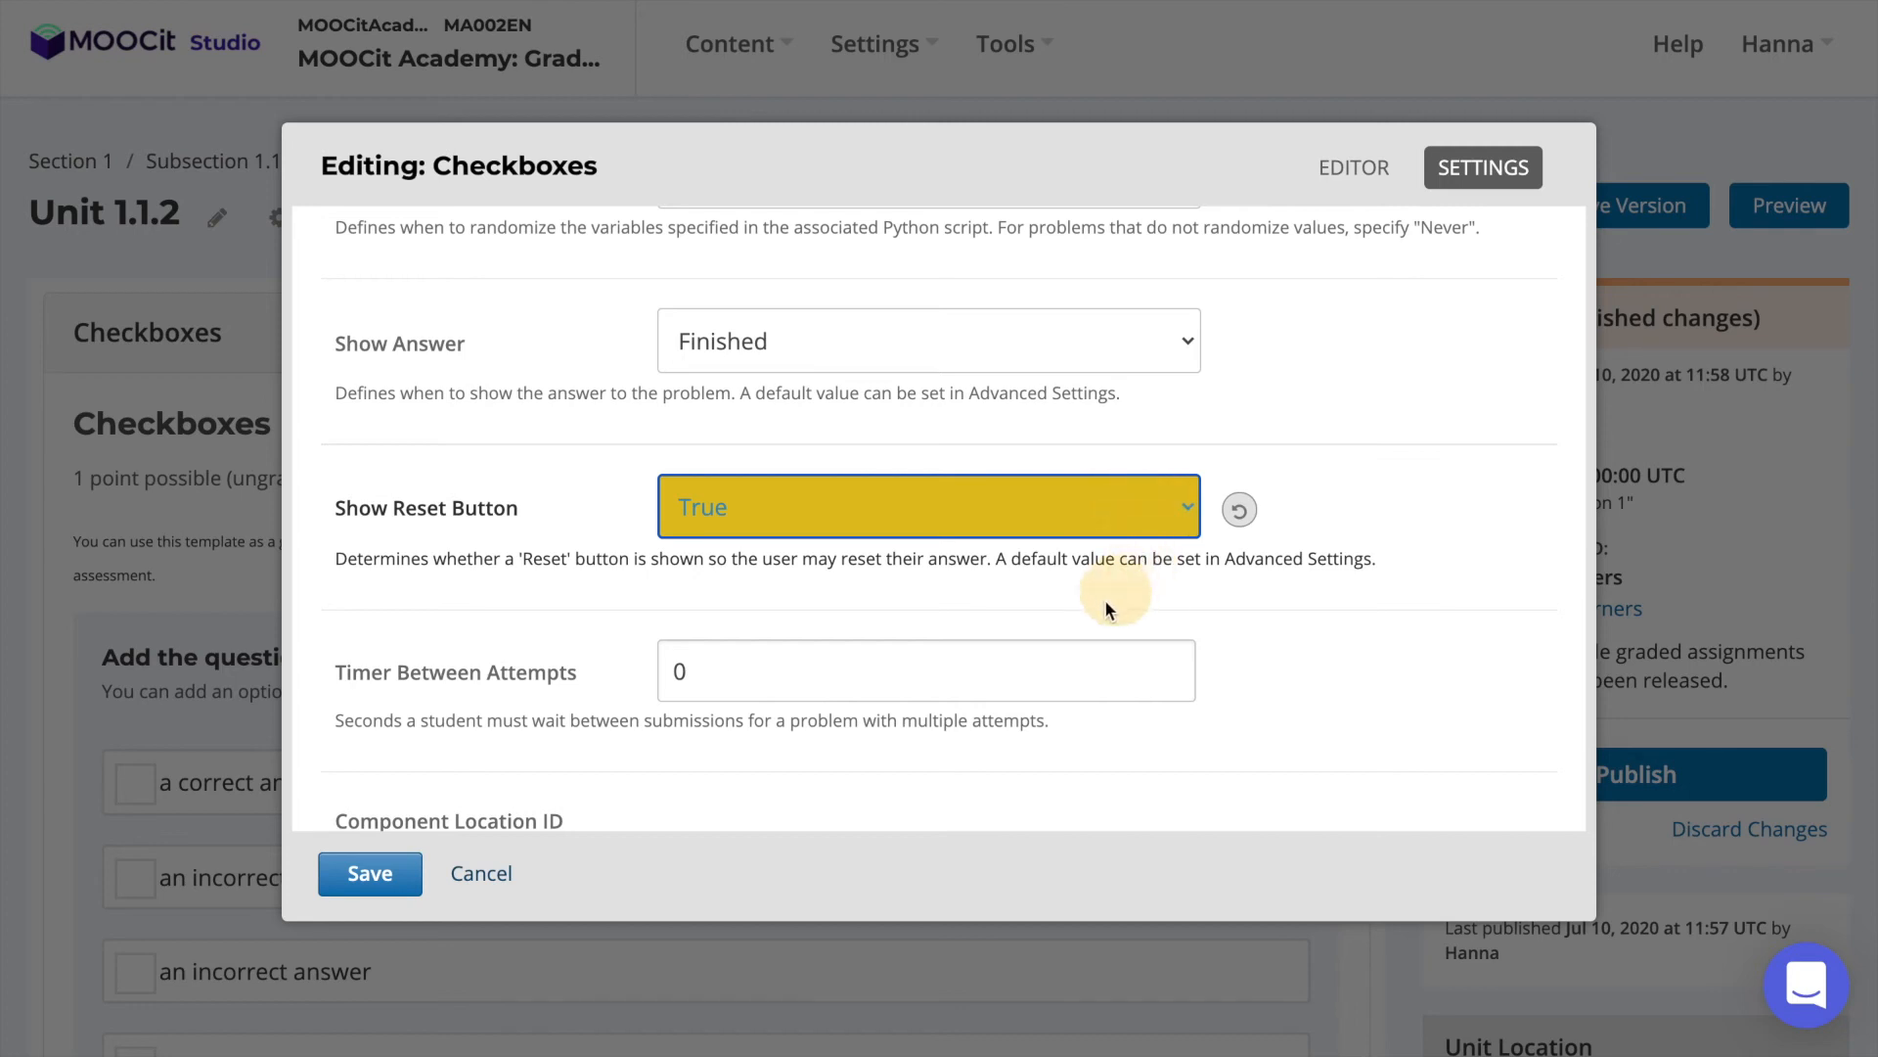
# Set the Timer Between Attempts to 30 seconds and save the problem
pyautogui.click(841, 680)
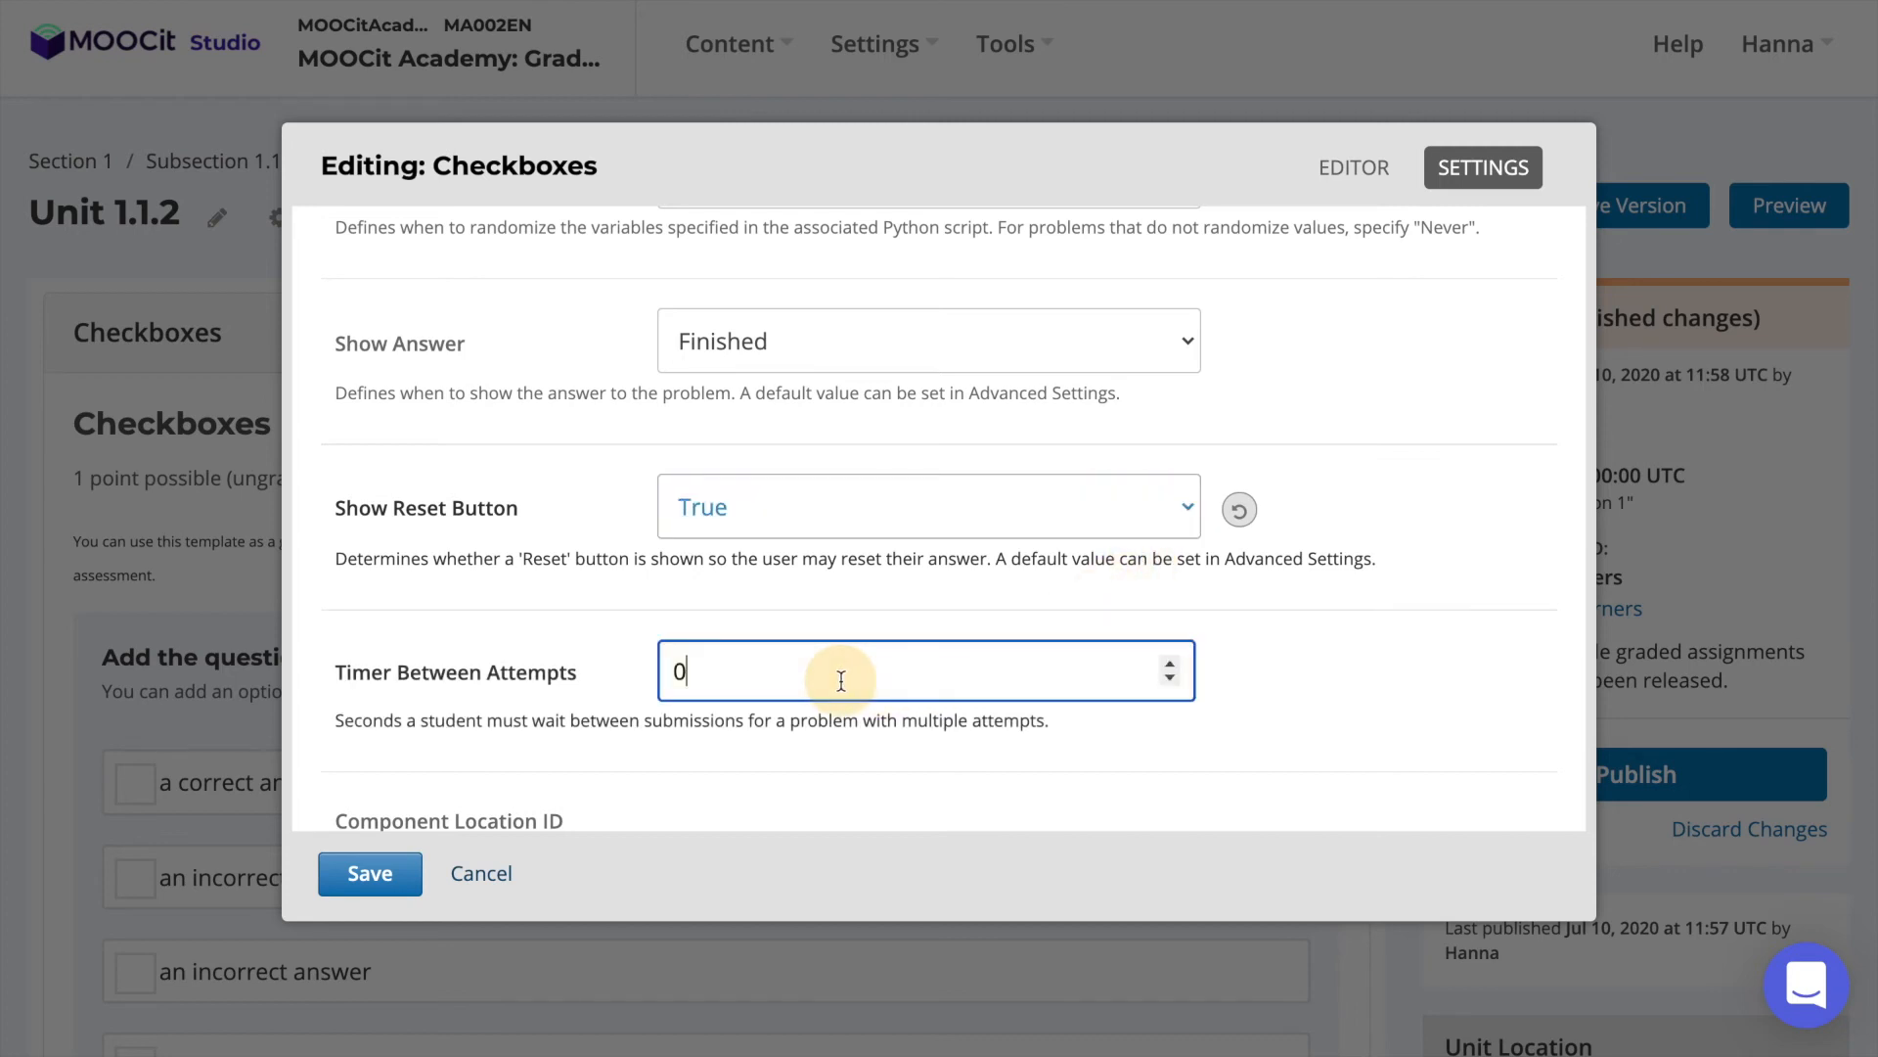
pyautogui.press('BackSpace')
pyautogui.write('30')
pyautogui.click(369, 876)
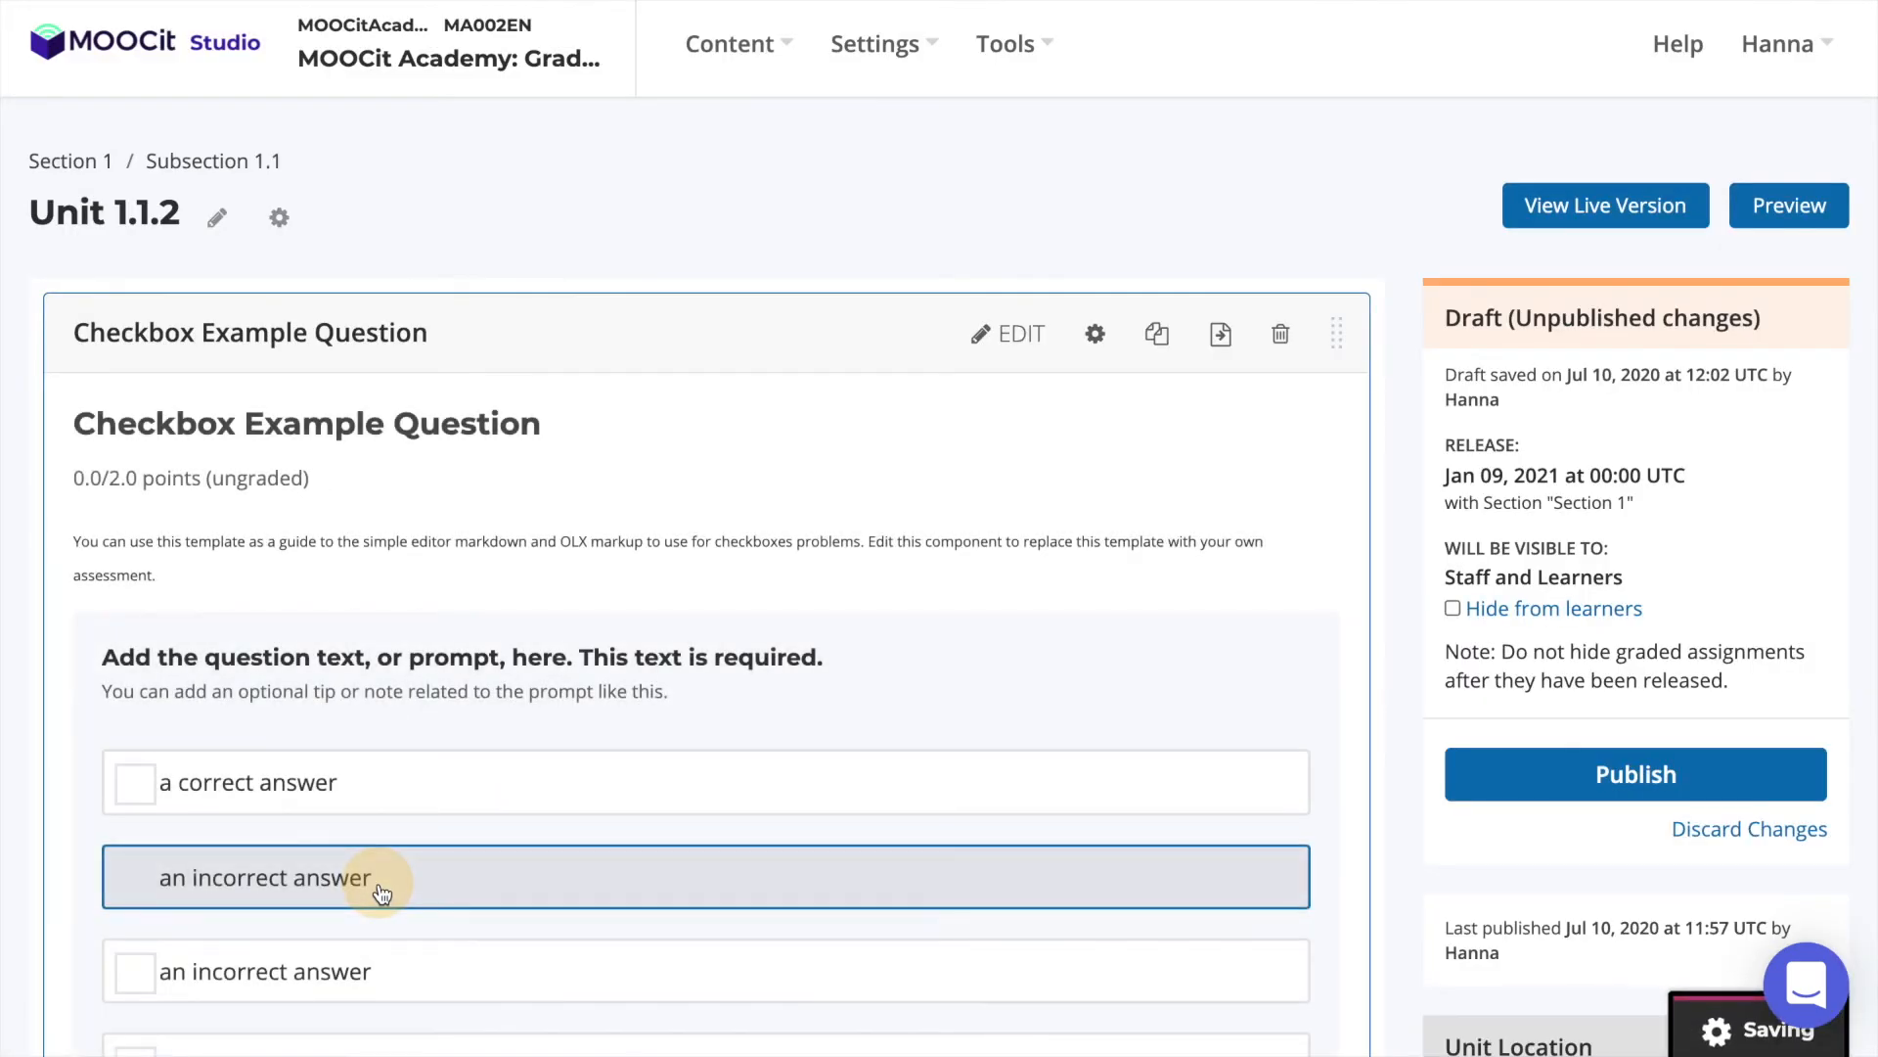
# Publish the unit and open its live version, viewing the course as Learner
pyautogui.click(1558, 783)
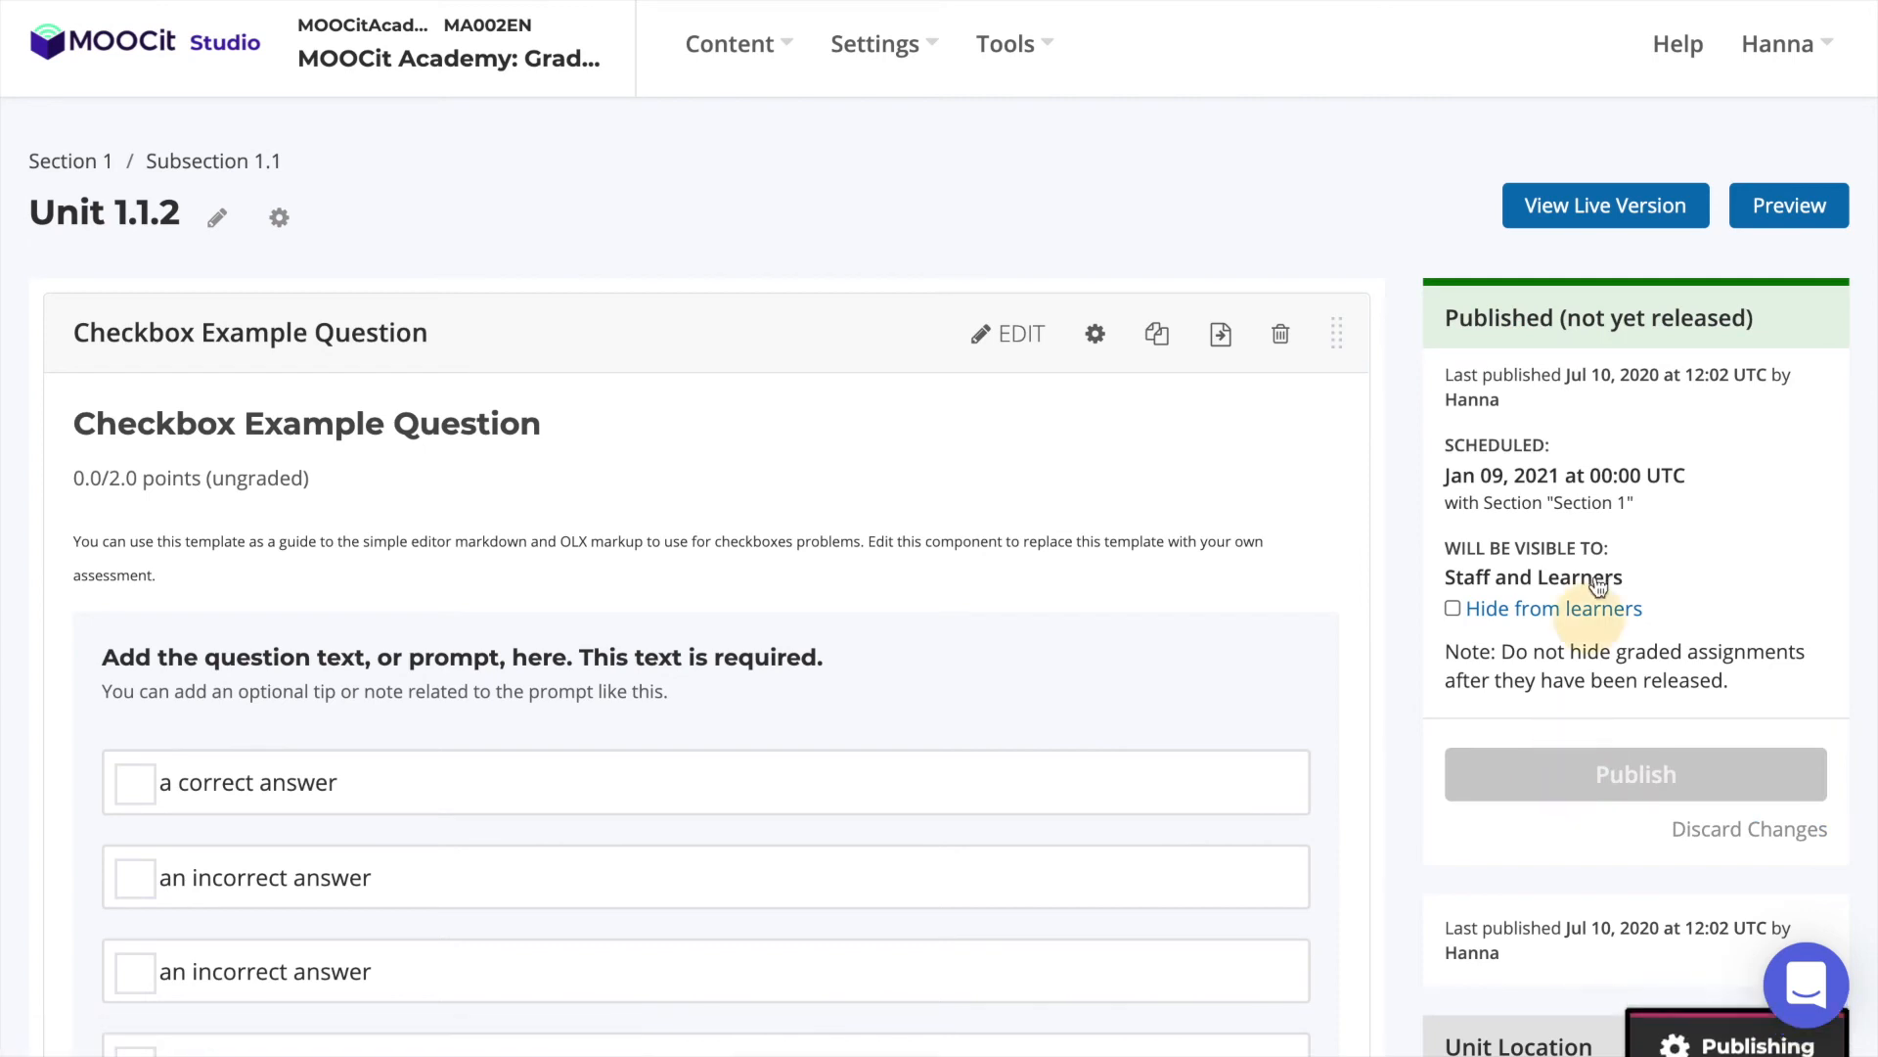
pyautogui.click(1632, 213)
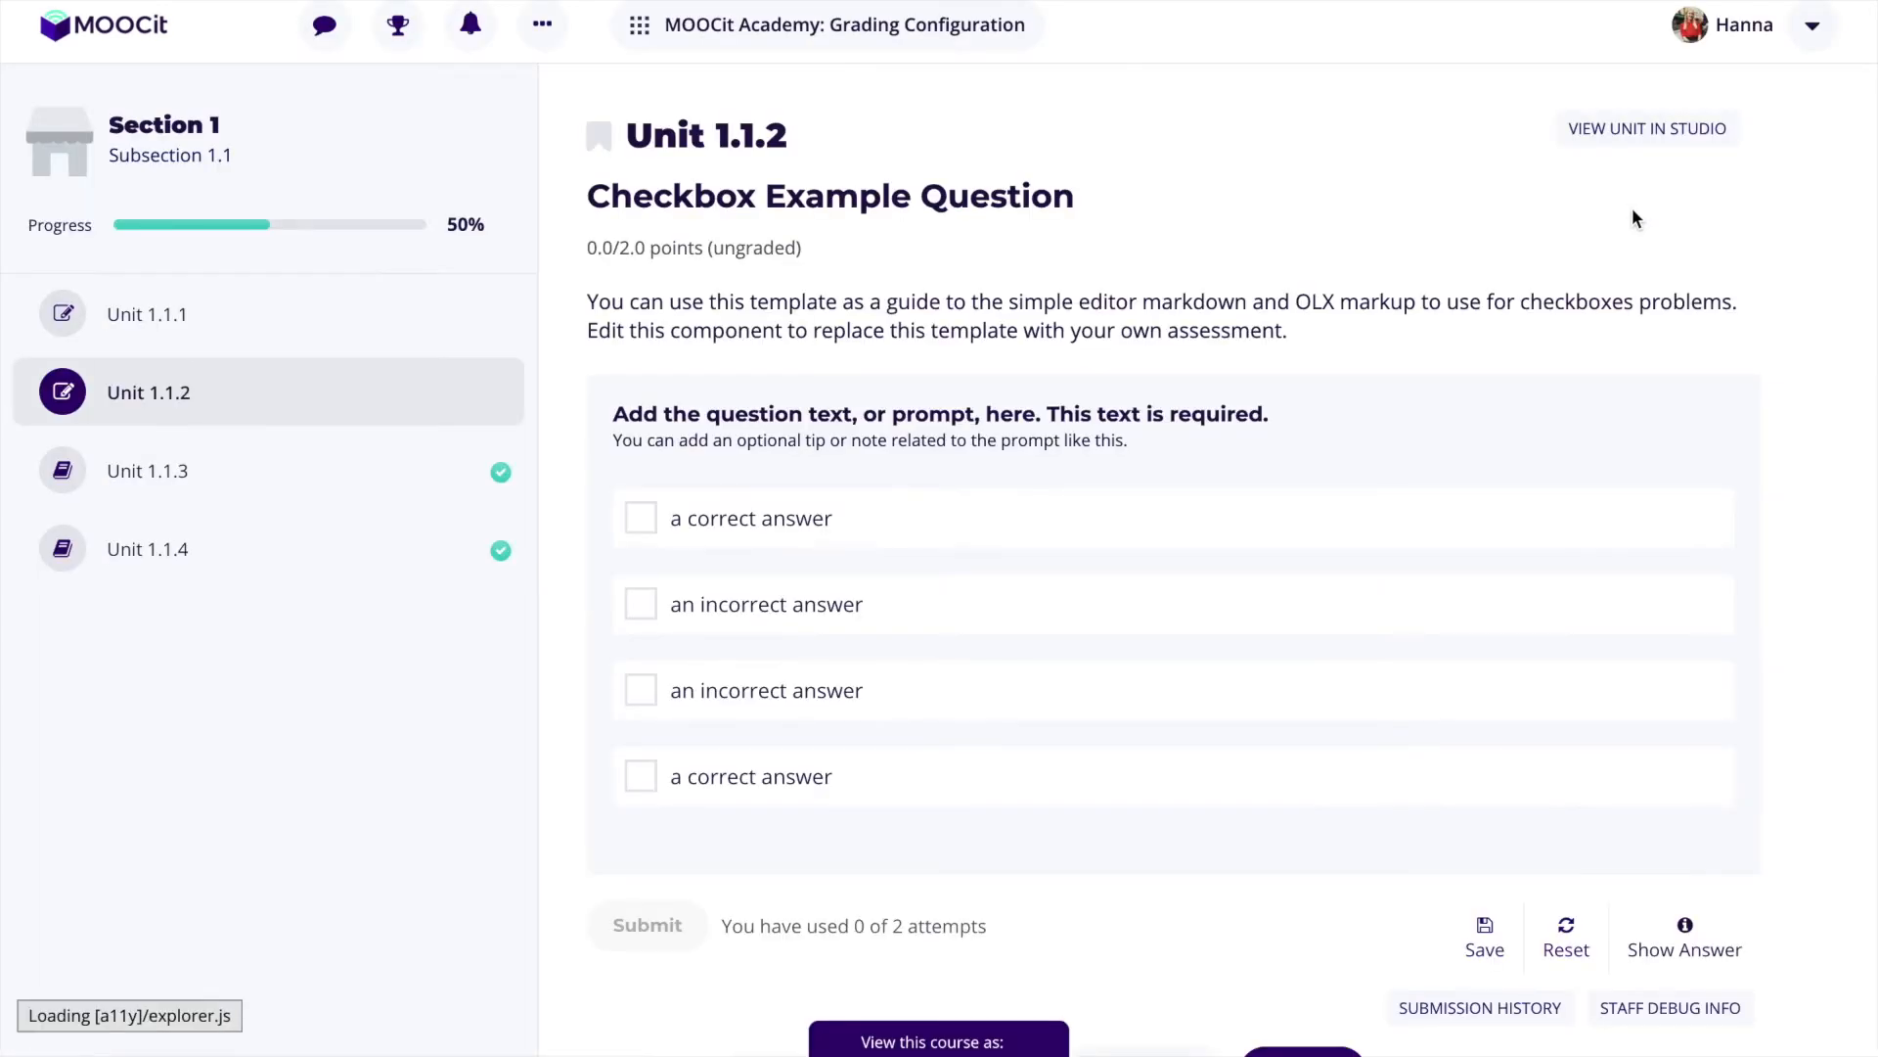
pyautogui.moveTo(957, 1032)
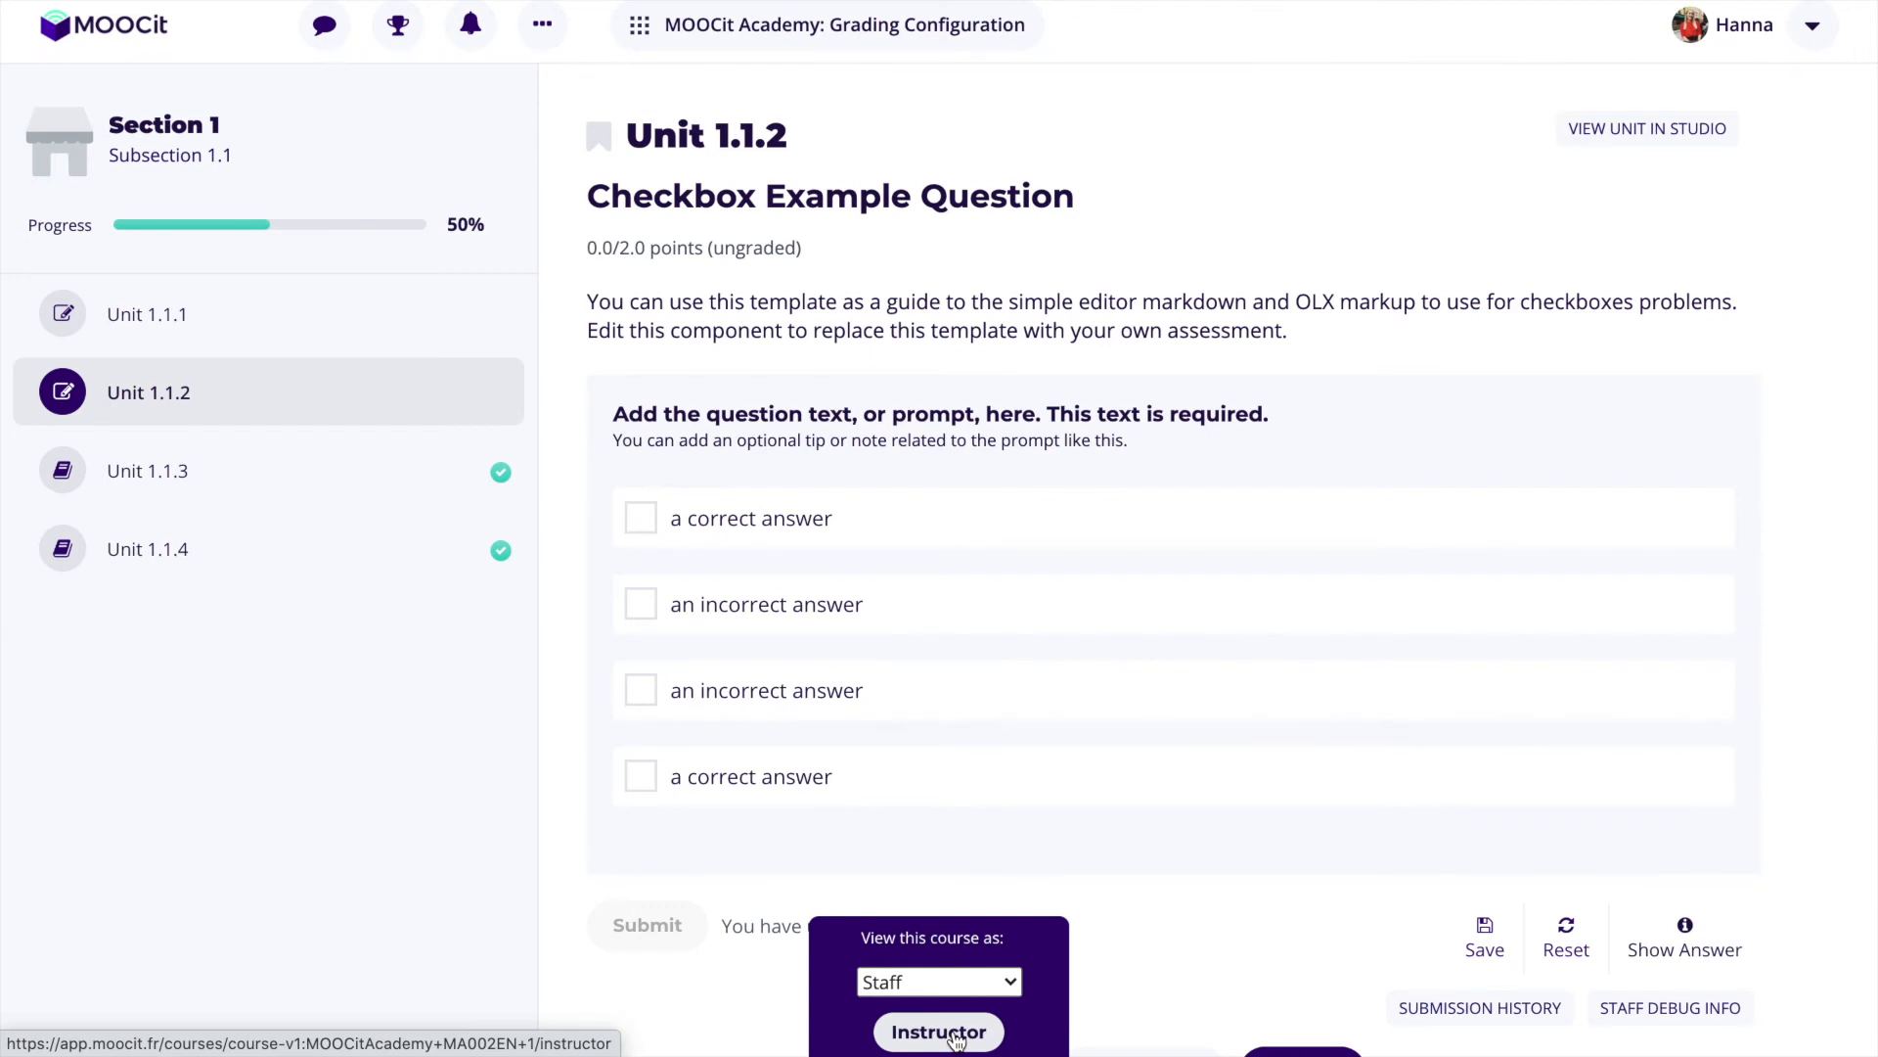
pyautogui.click(960, 988)
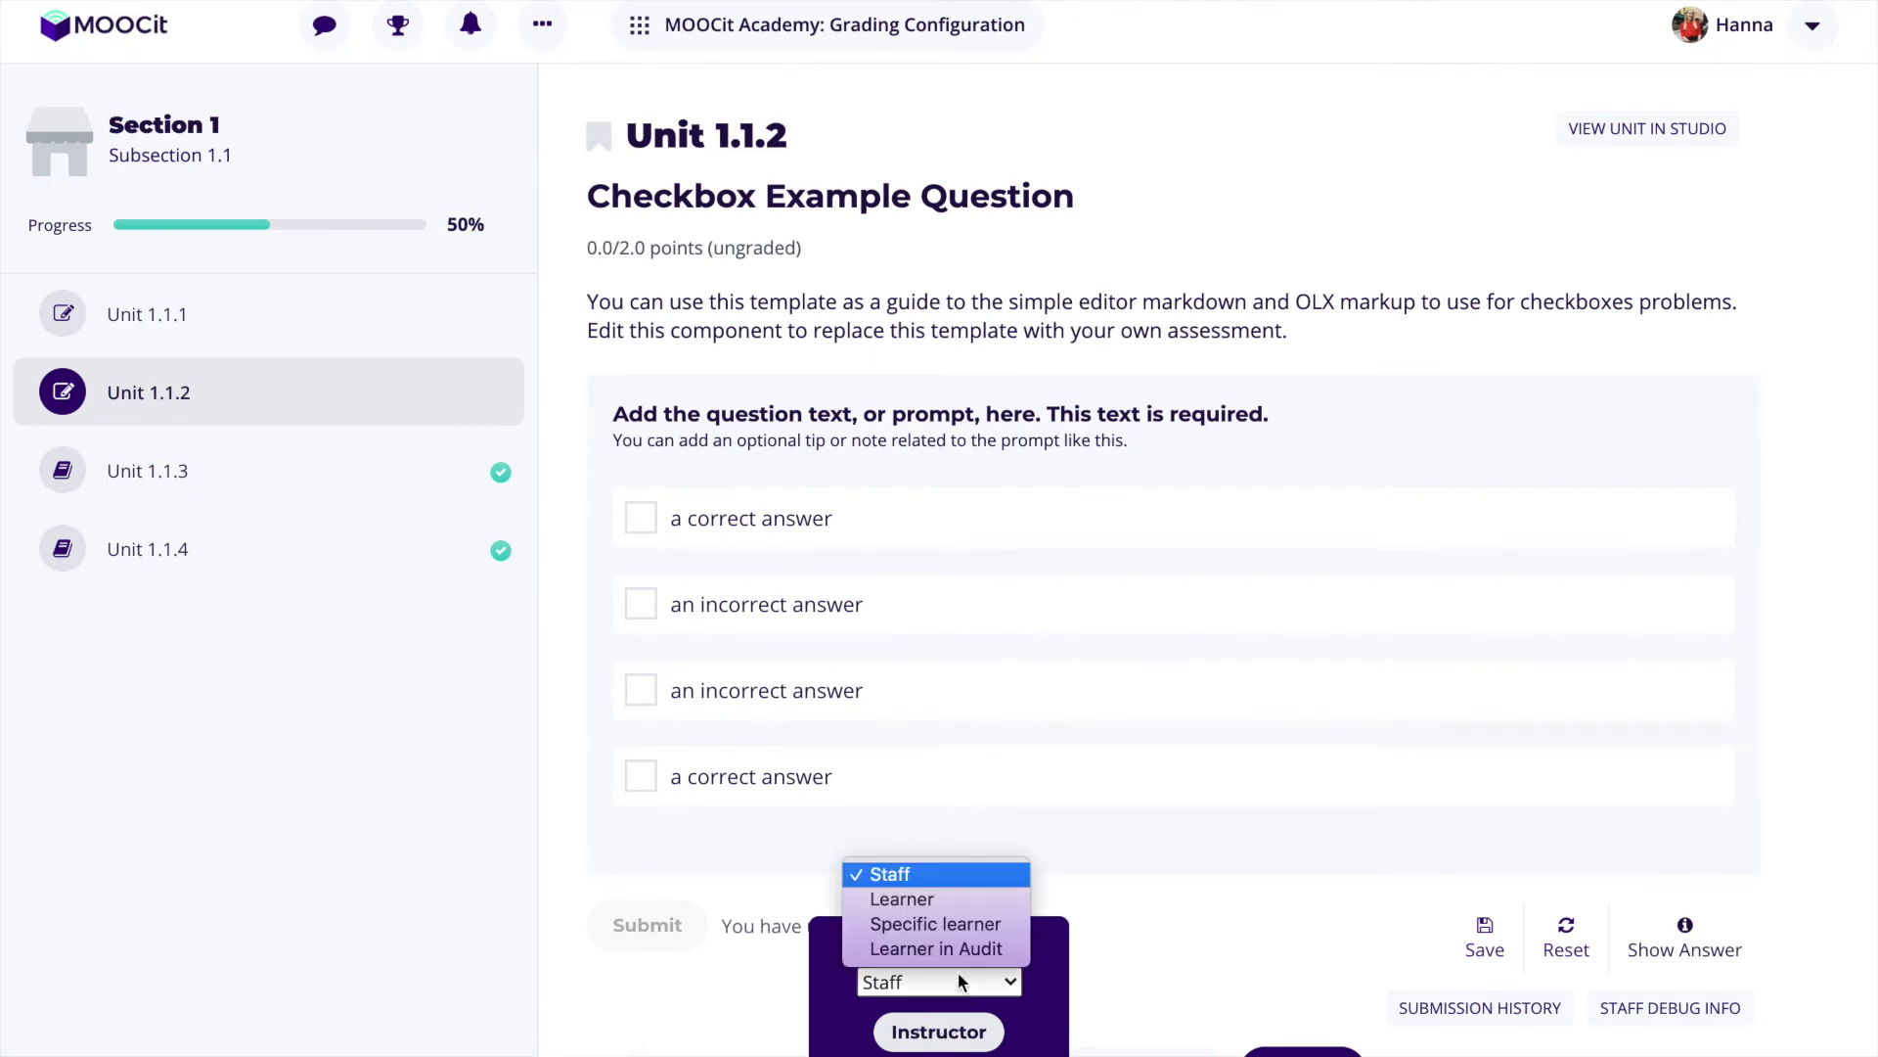
pyautogui.click(932, 900)
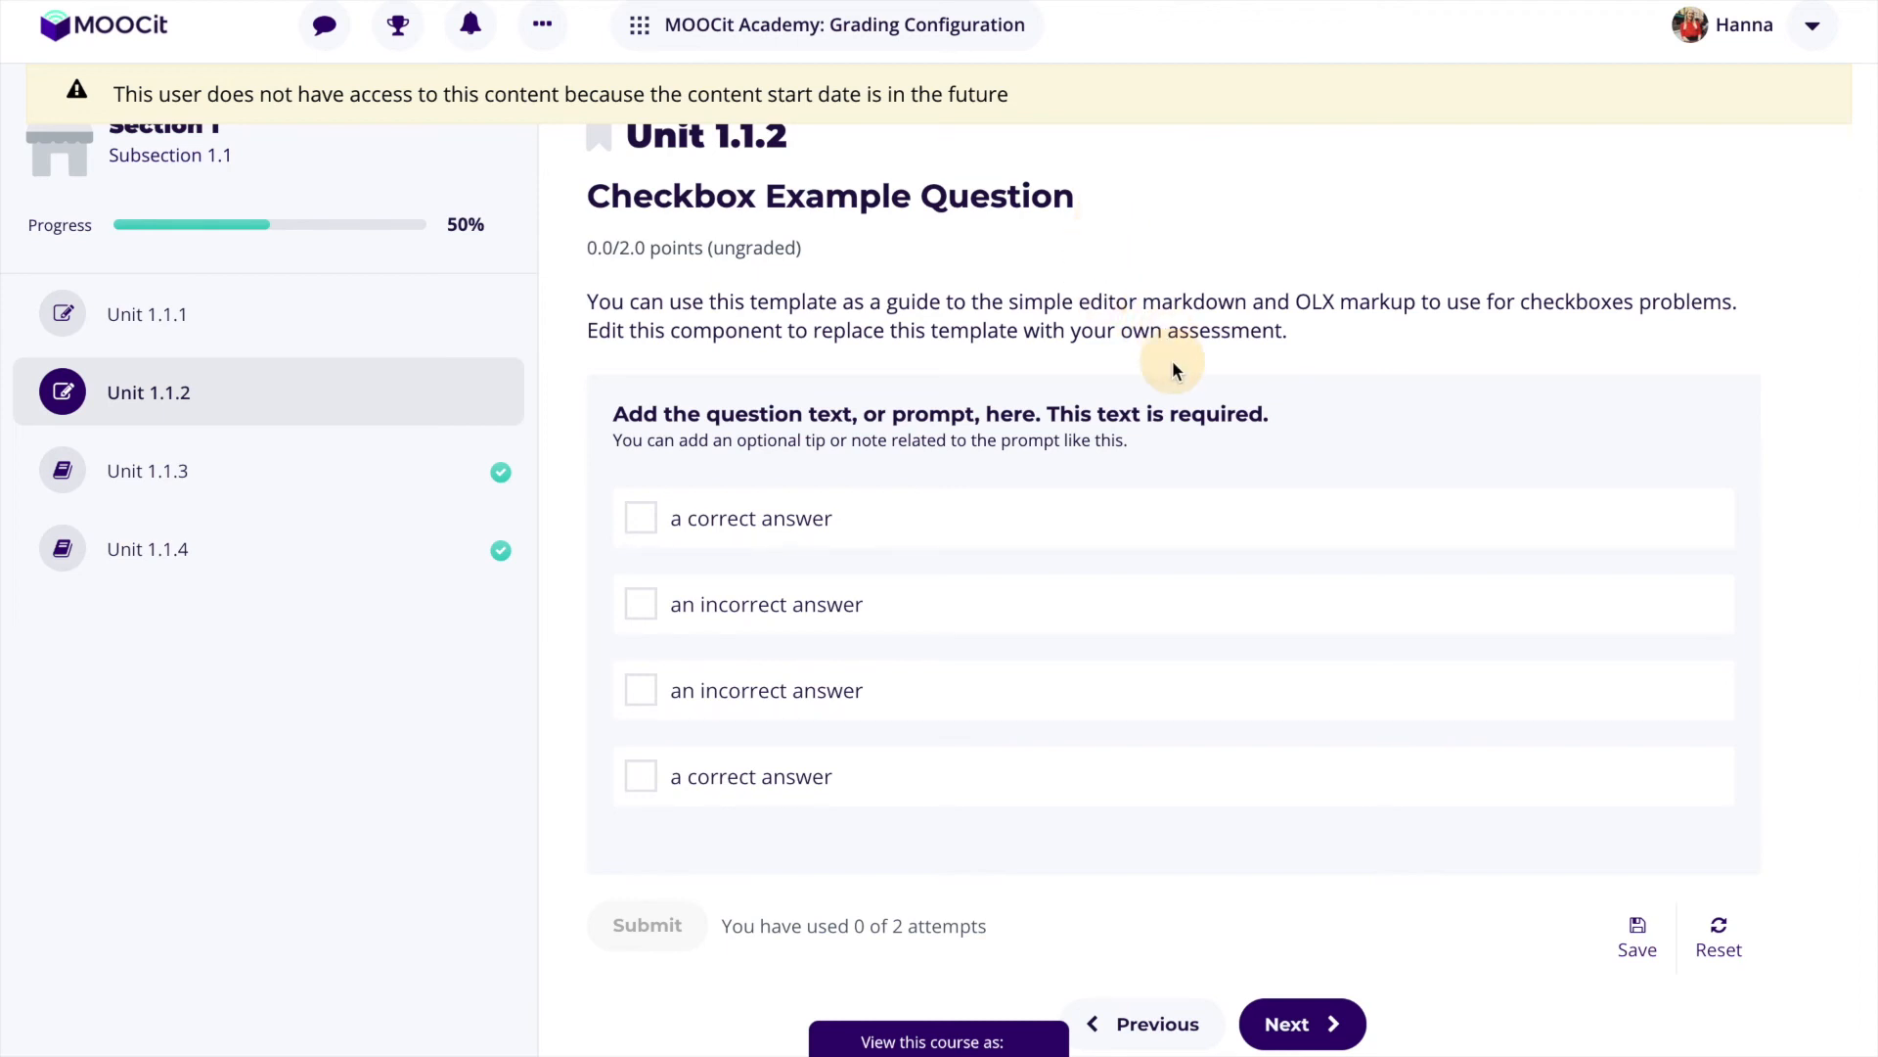
# Select both incorrect answers of the checkbox question and submit them as the first attempt
pyautogui.scroll(-1, 1172, 370)
pyautogui.click(715, 486)
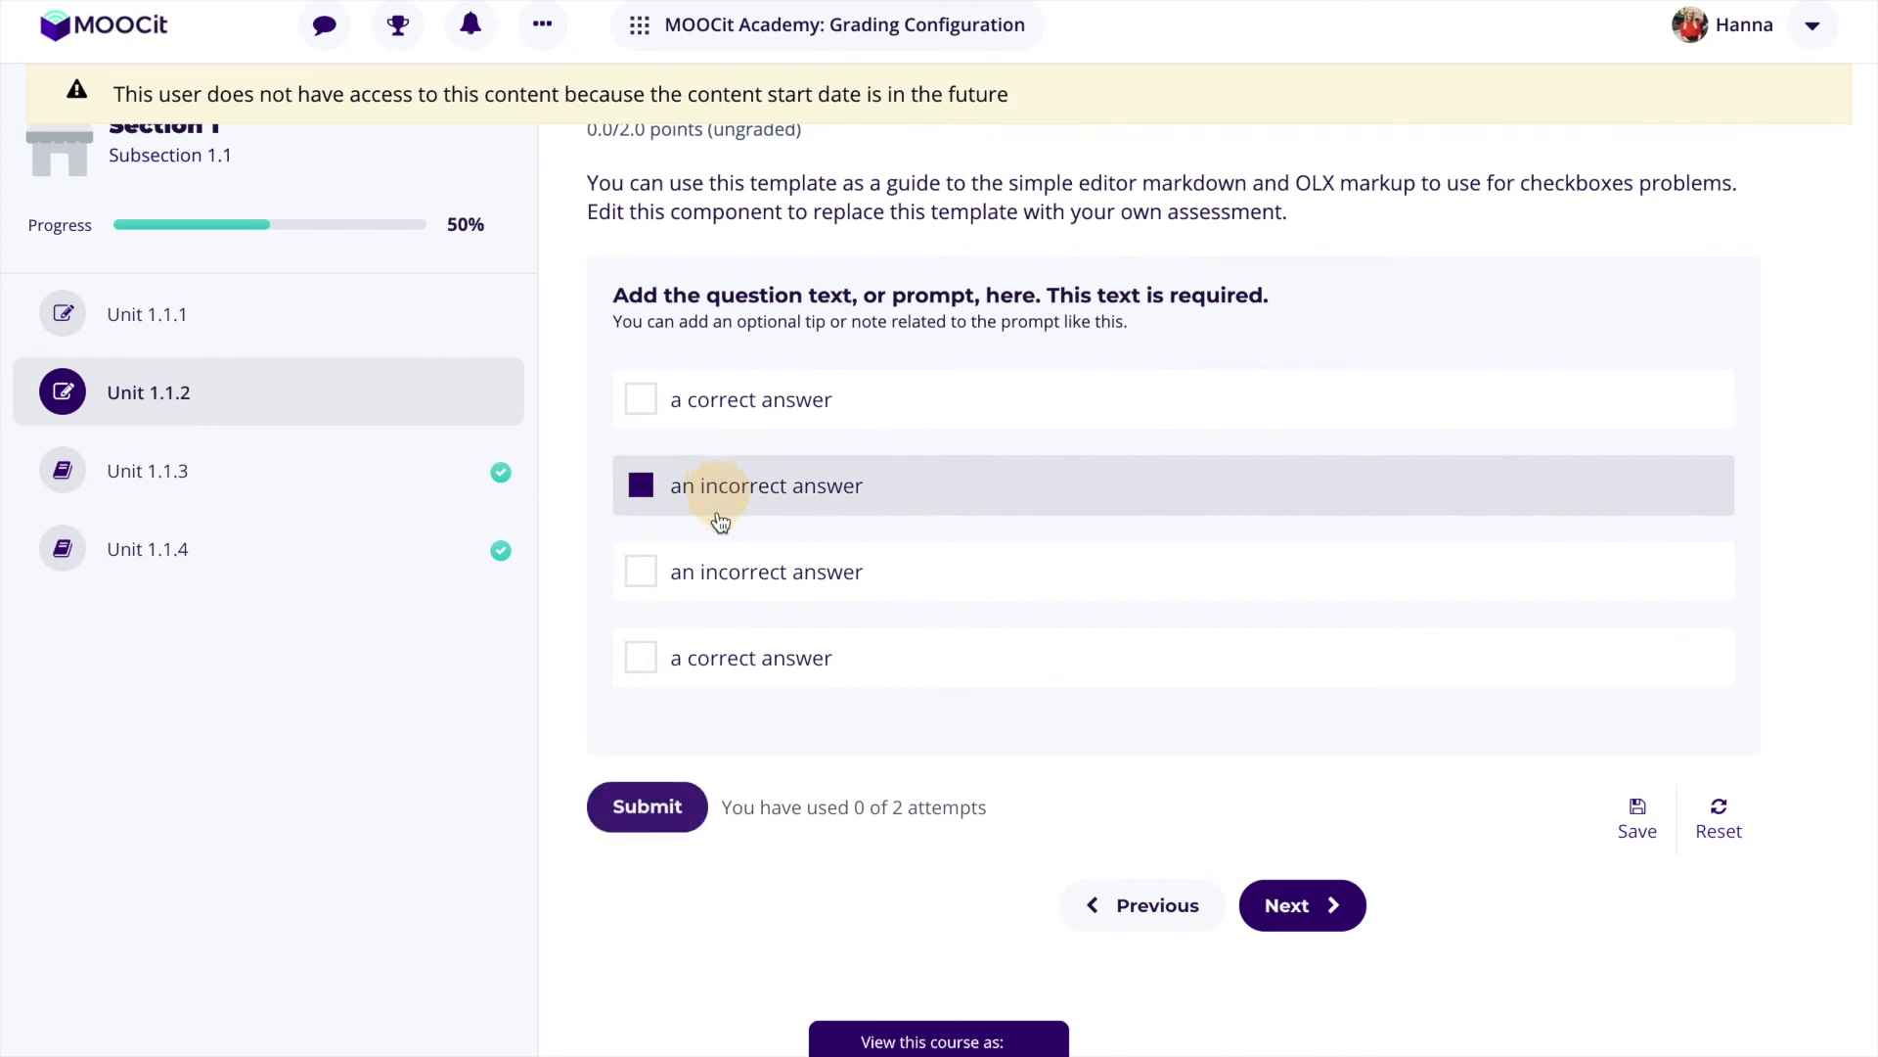
pyautogui.click(697, 560)
pyautogui.click(649, 802)
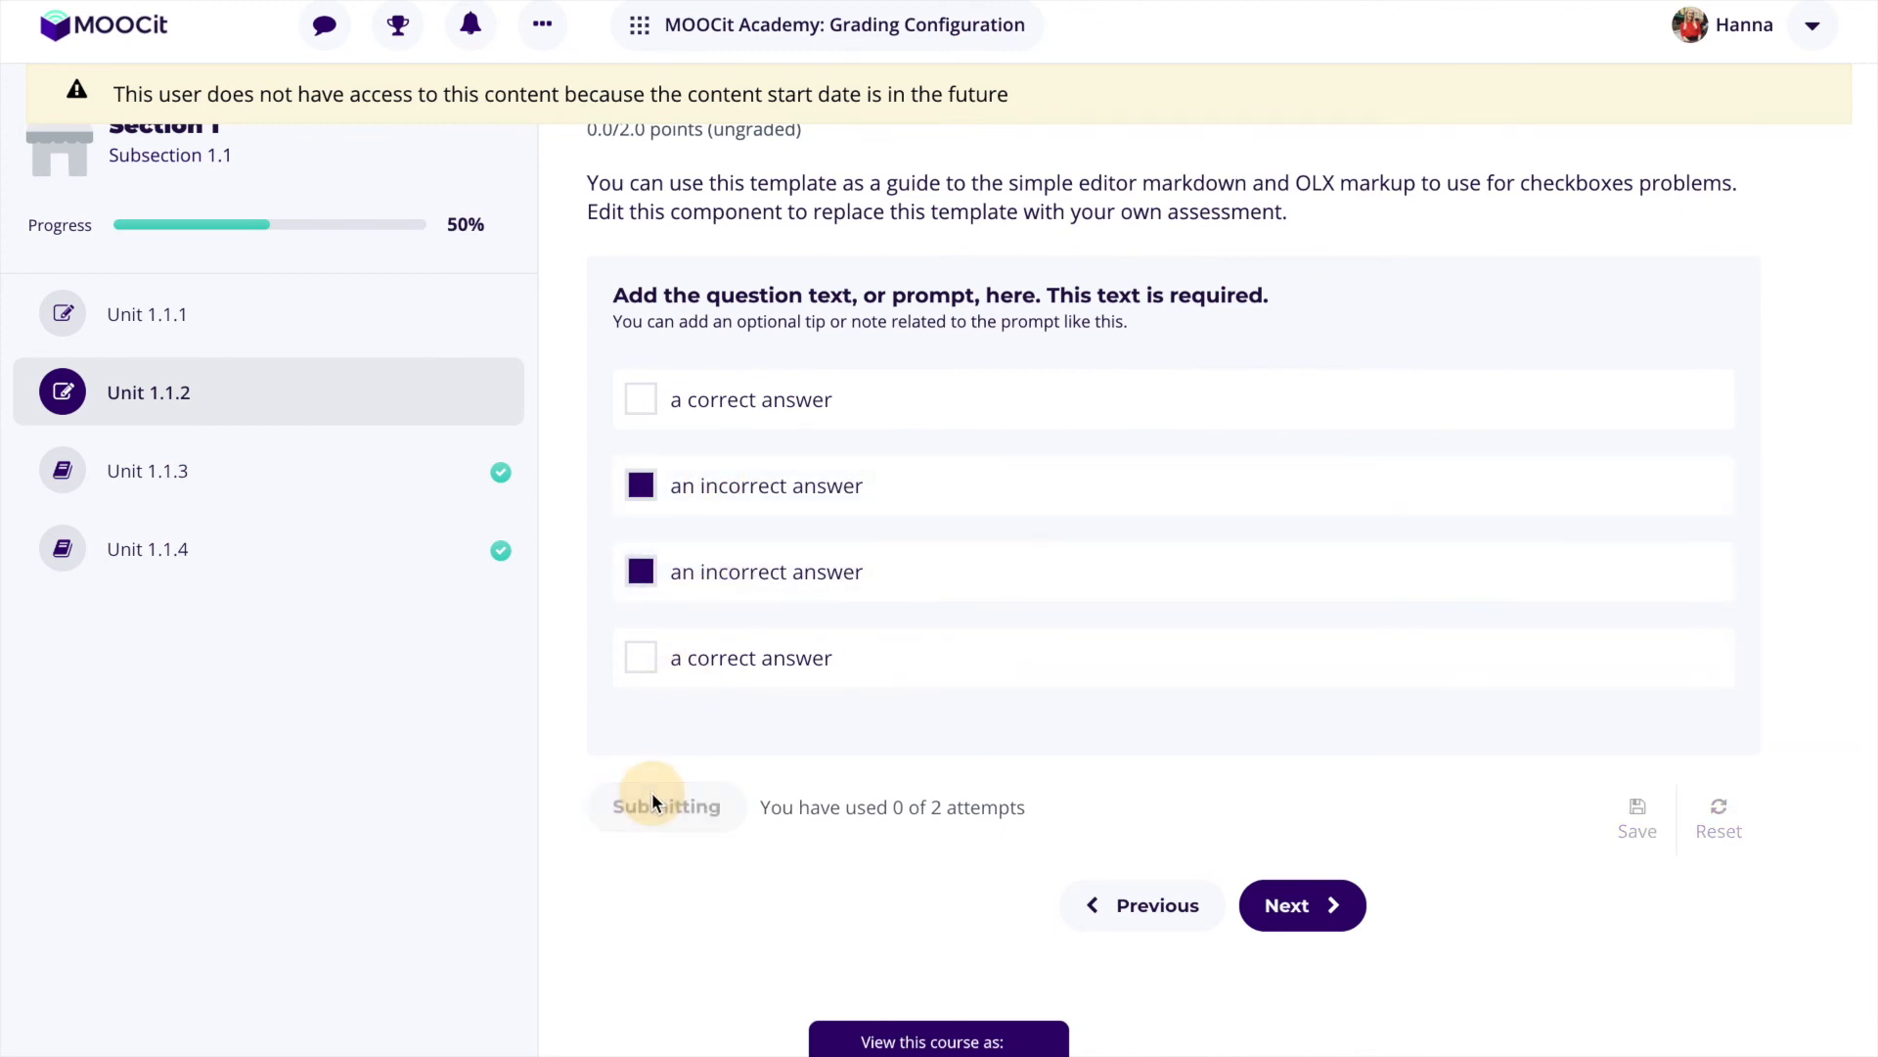
# Try to resubmit with only the second incorrect answer selected before the 30-second wait ends, and reset the problem's answers
pyautogui.click(651, 491)
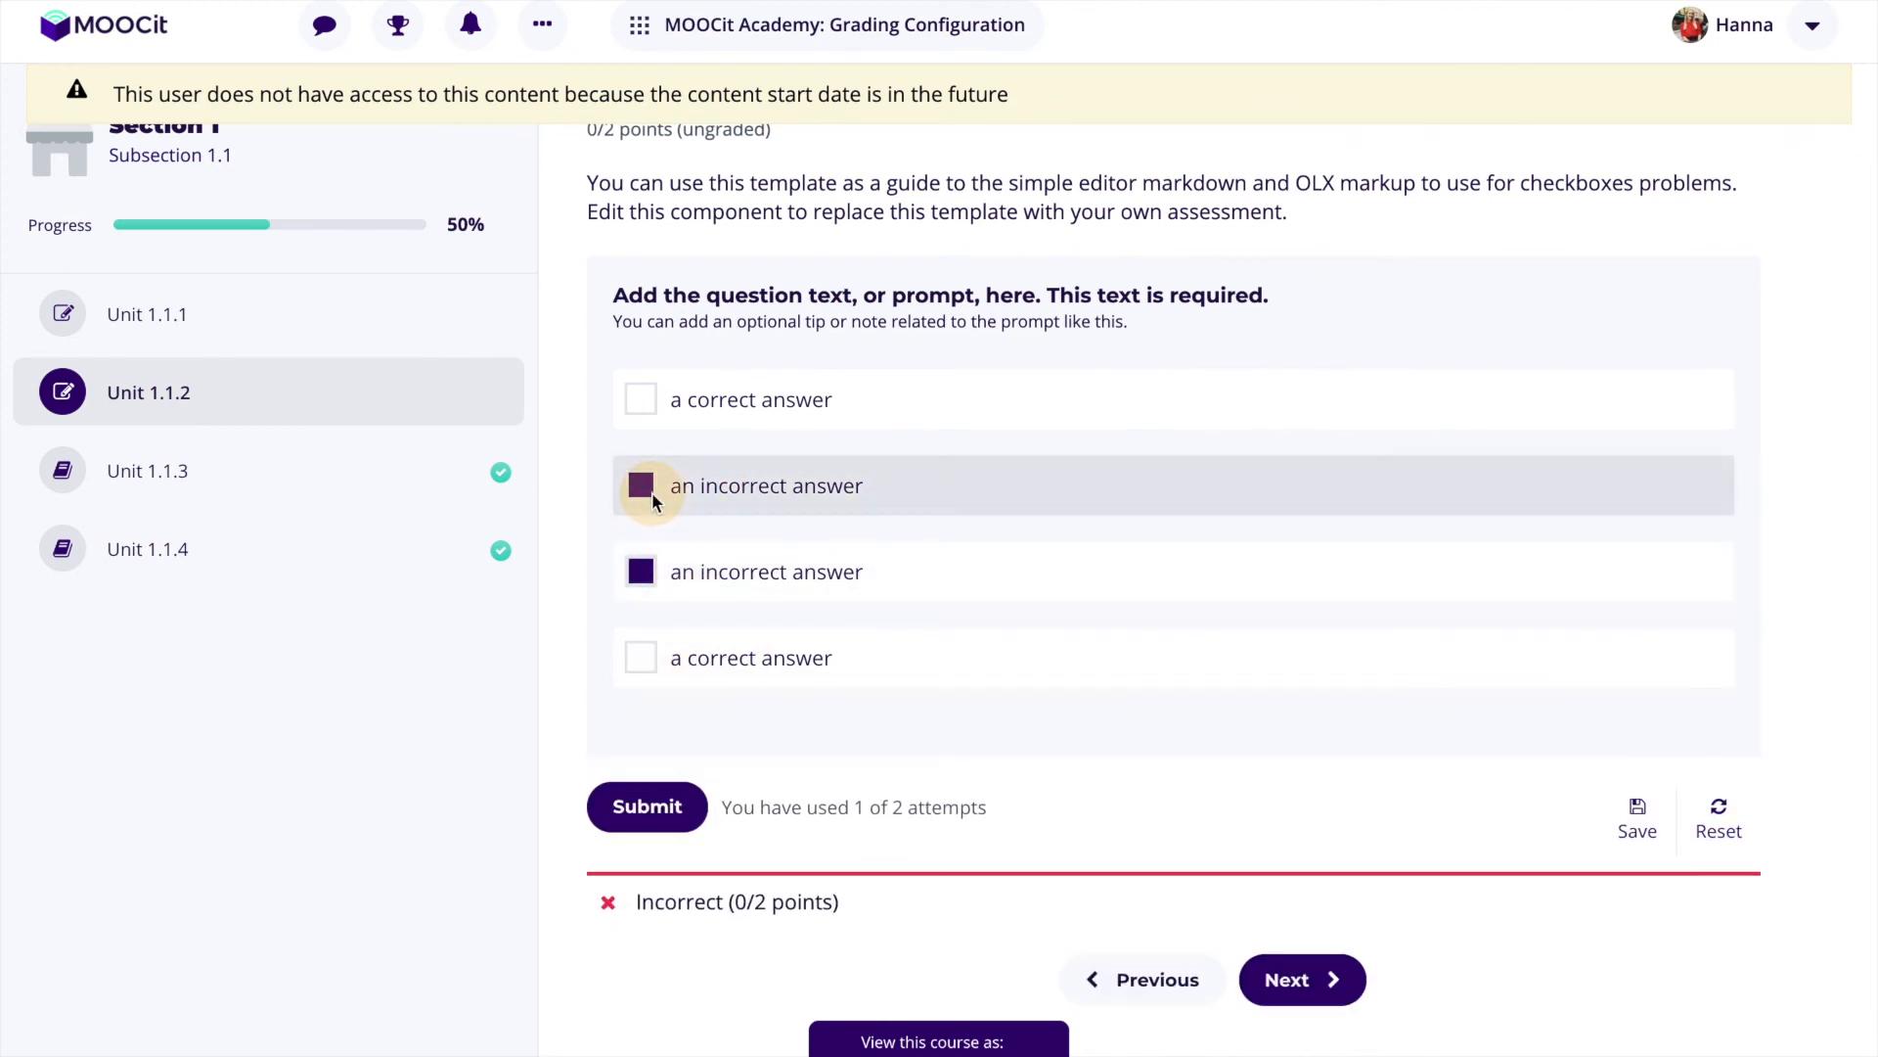
pyautogui.click(673, 805)
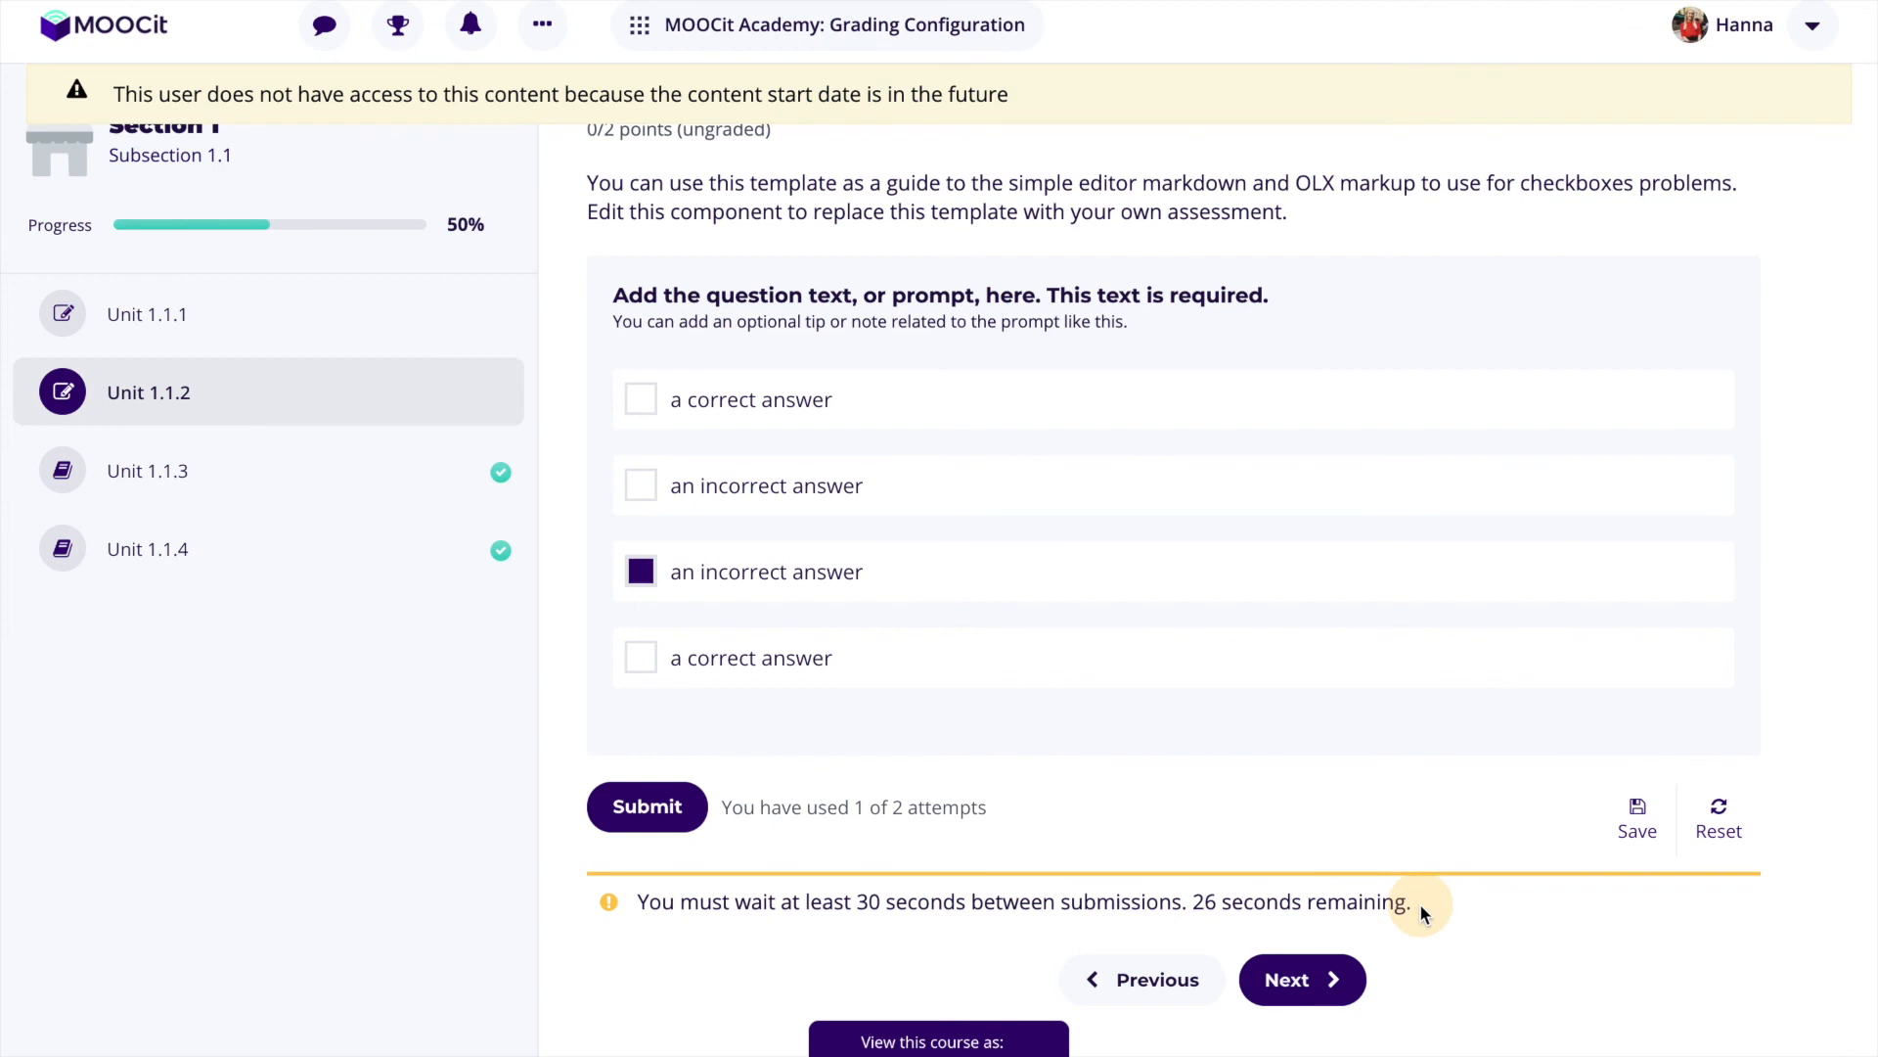
pyautogui.click(1716, 825)
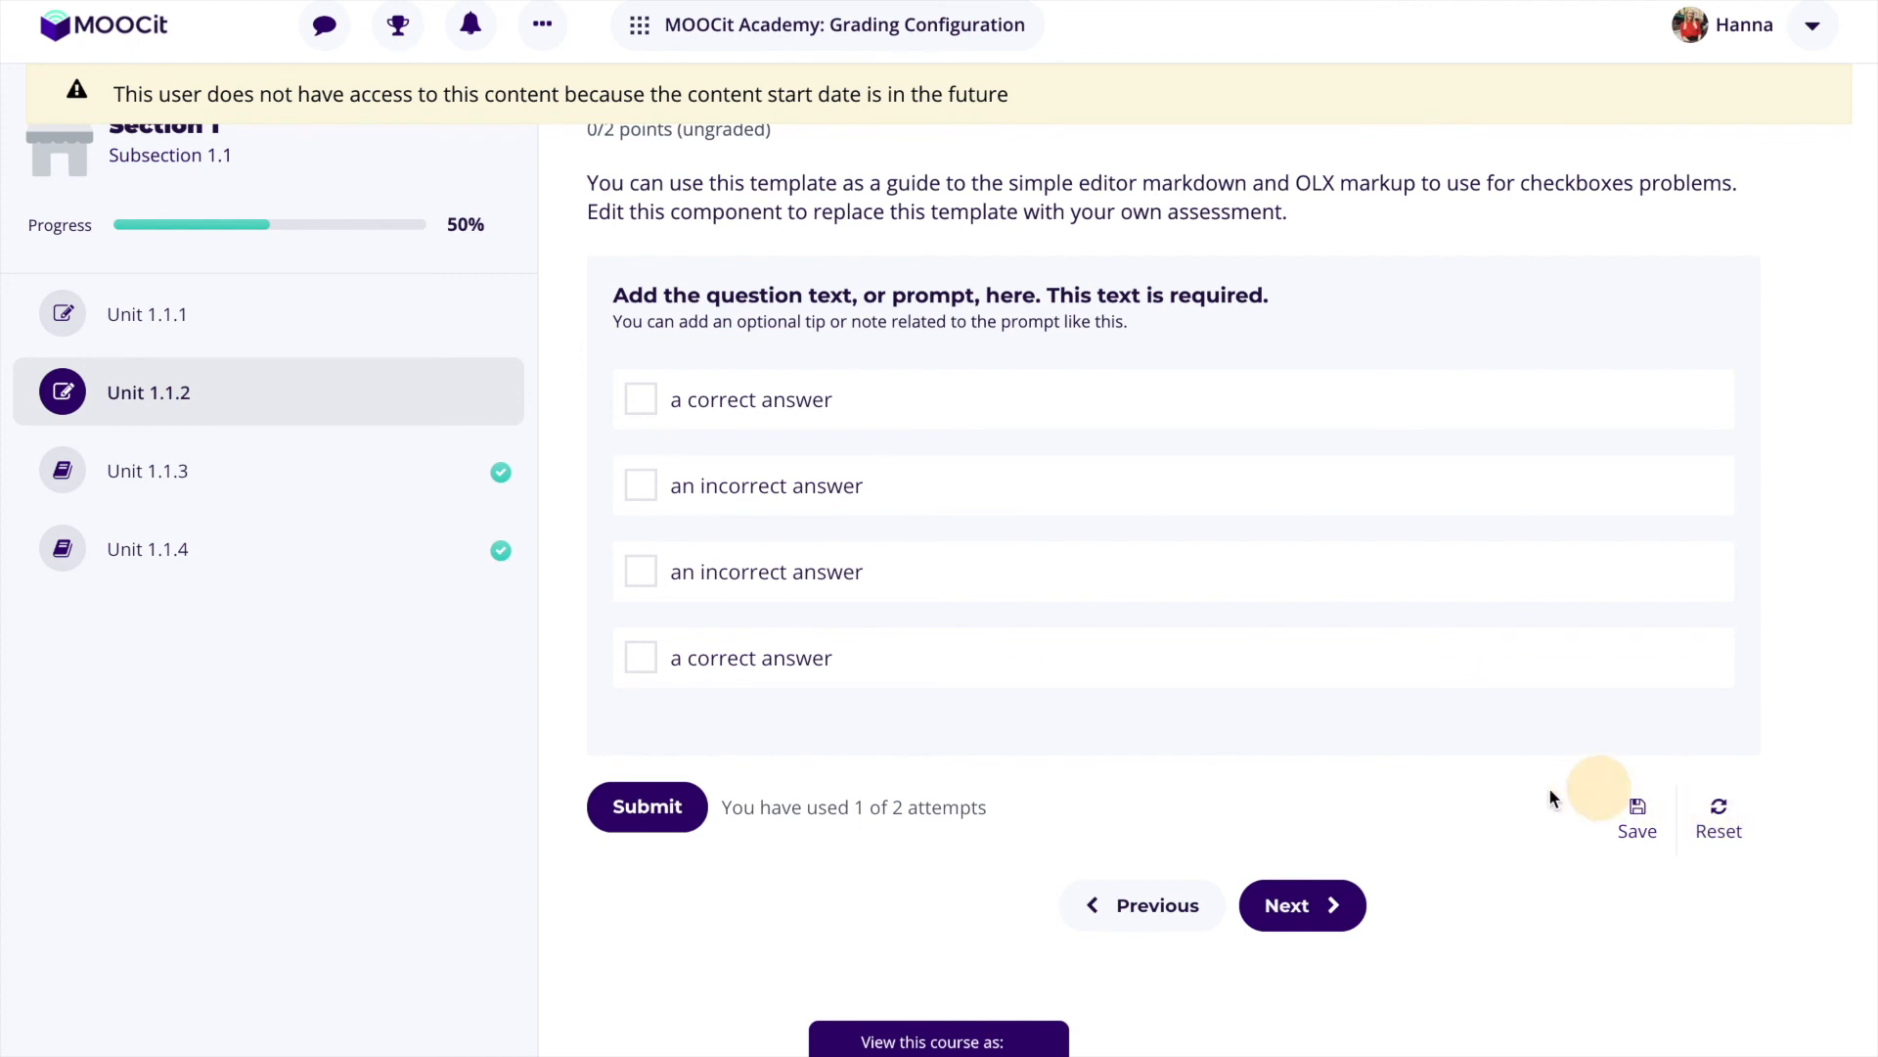
# Select the last correct answer and the second incorrect answer, and submit them as the second attempt
pyautogui.click(785, 683)
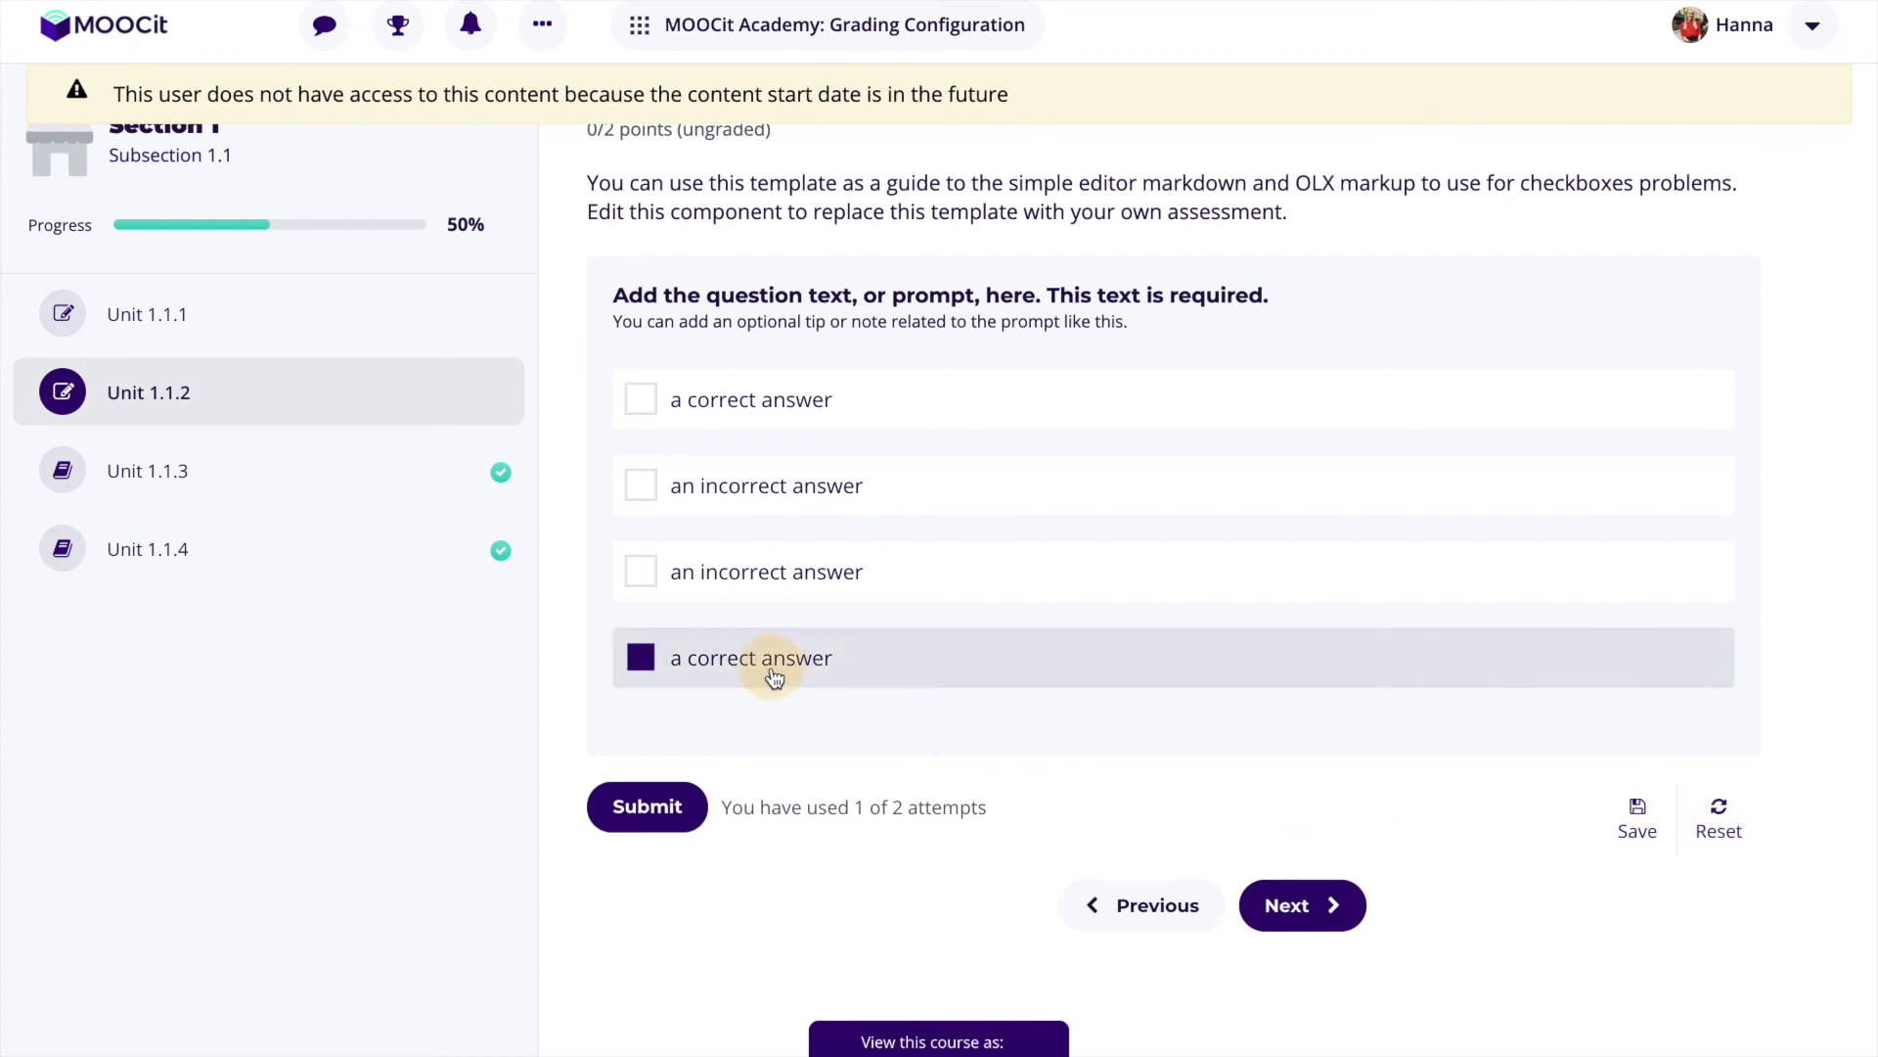
pyautogui.click(794, 577)
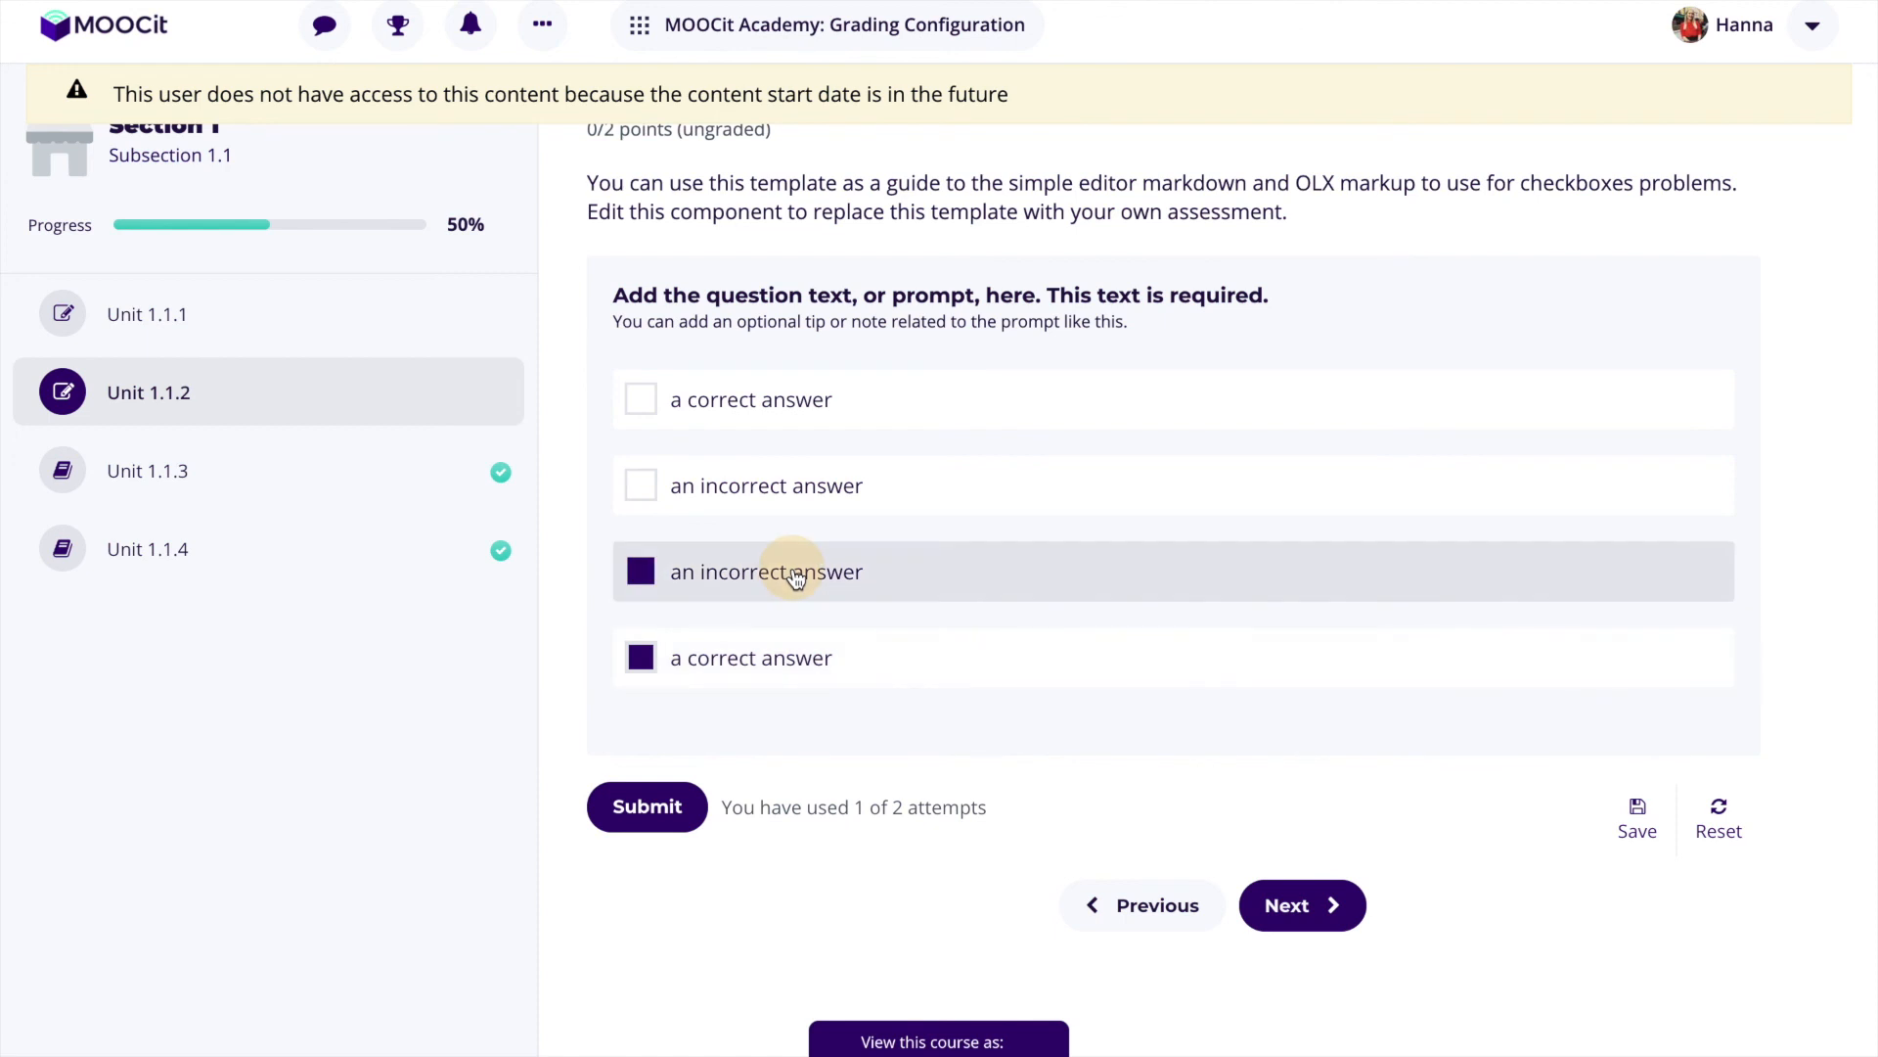
pyautogui.click(634, 805)
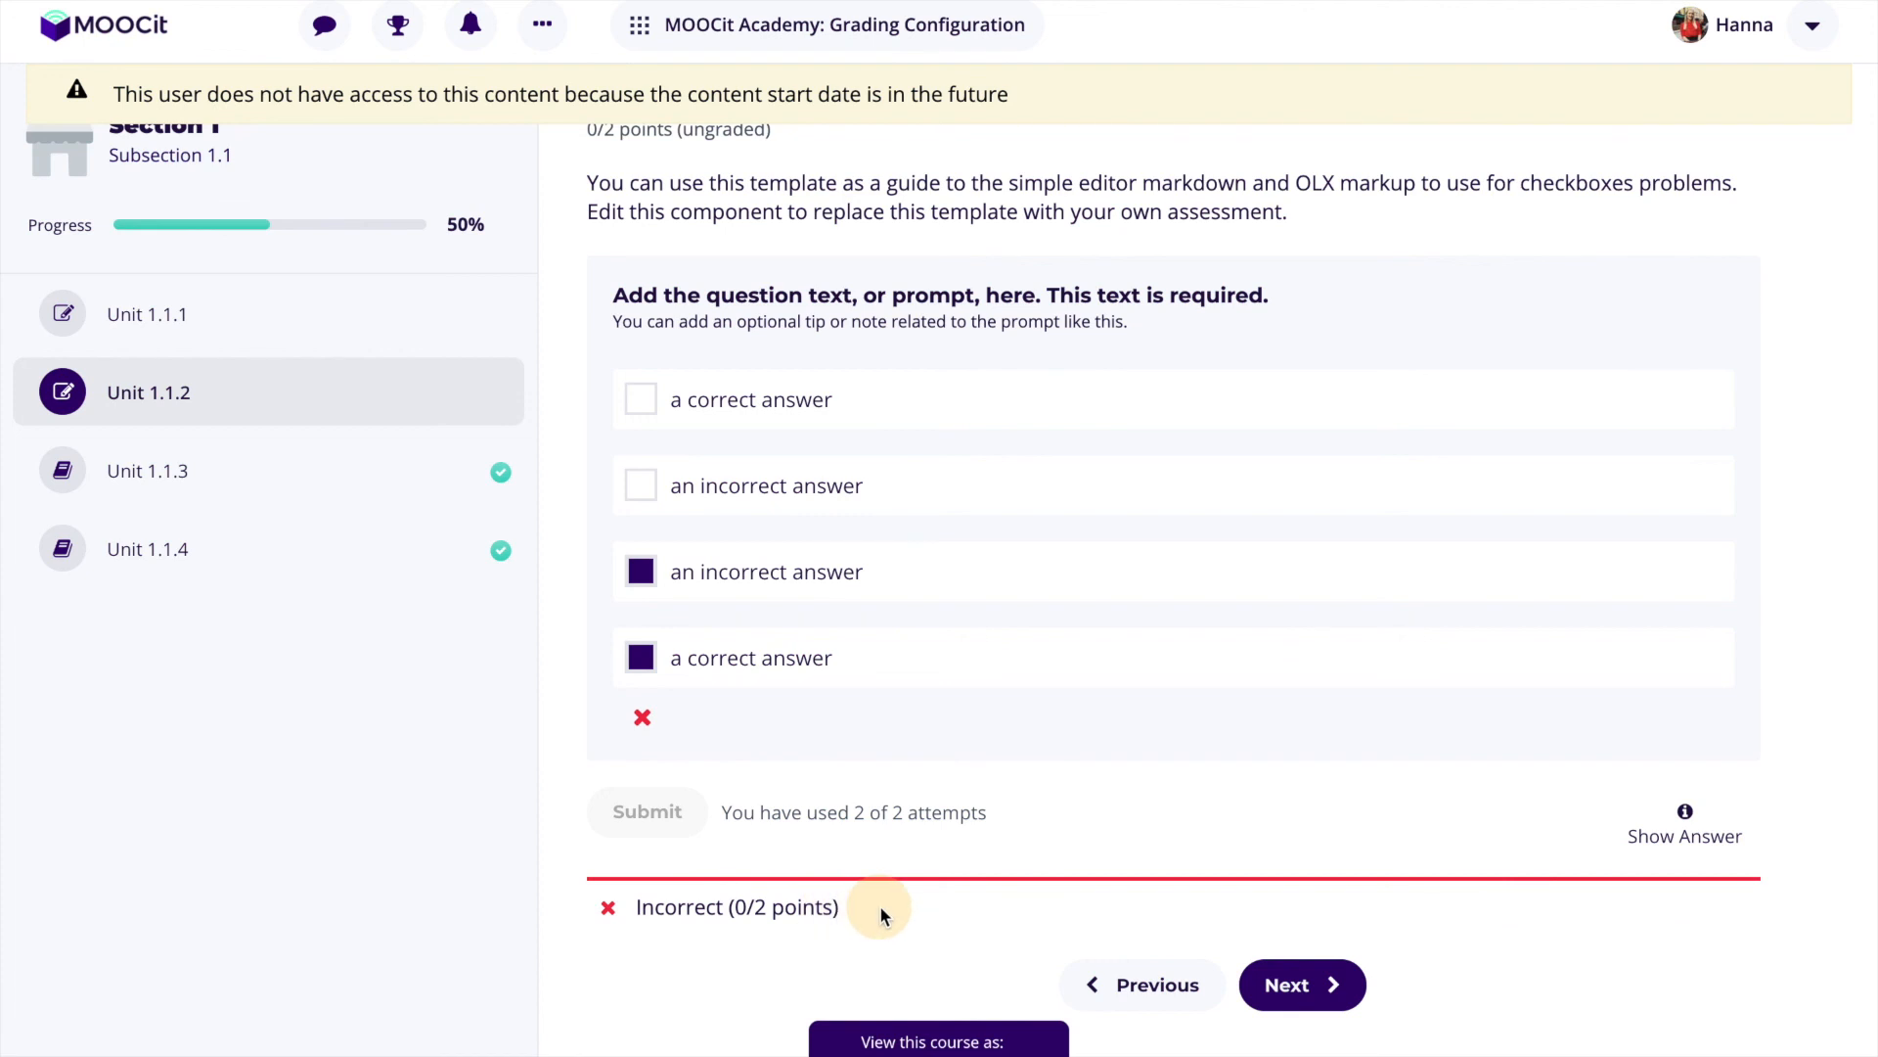
# Show the answer of the checkbox problem and review the marked options and explanation
pyautogui.click(1686, 829)
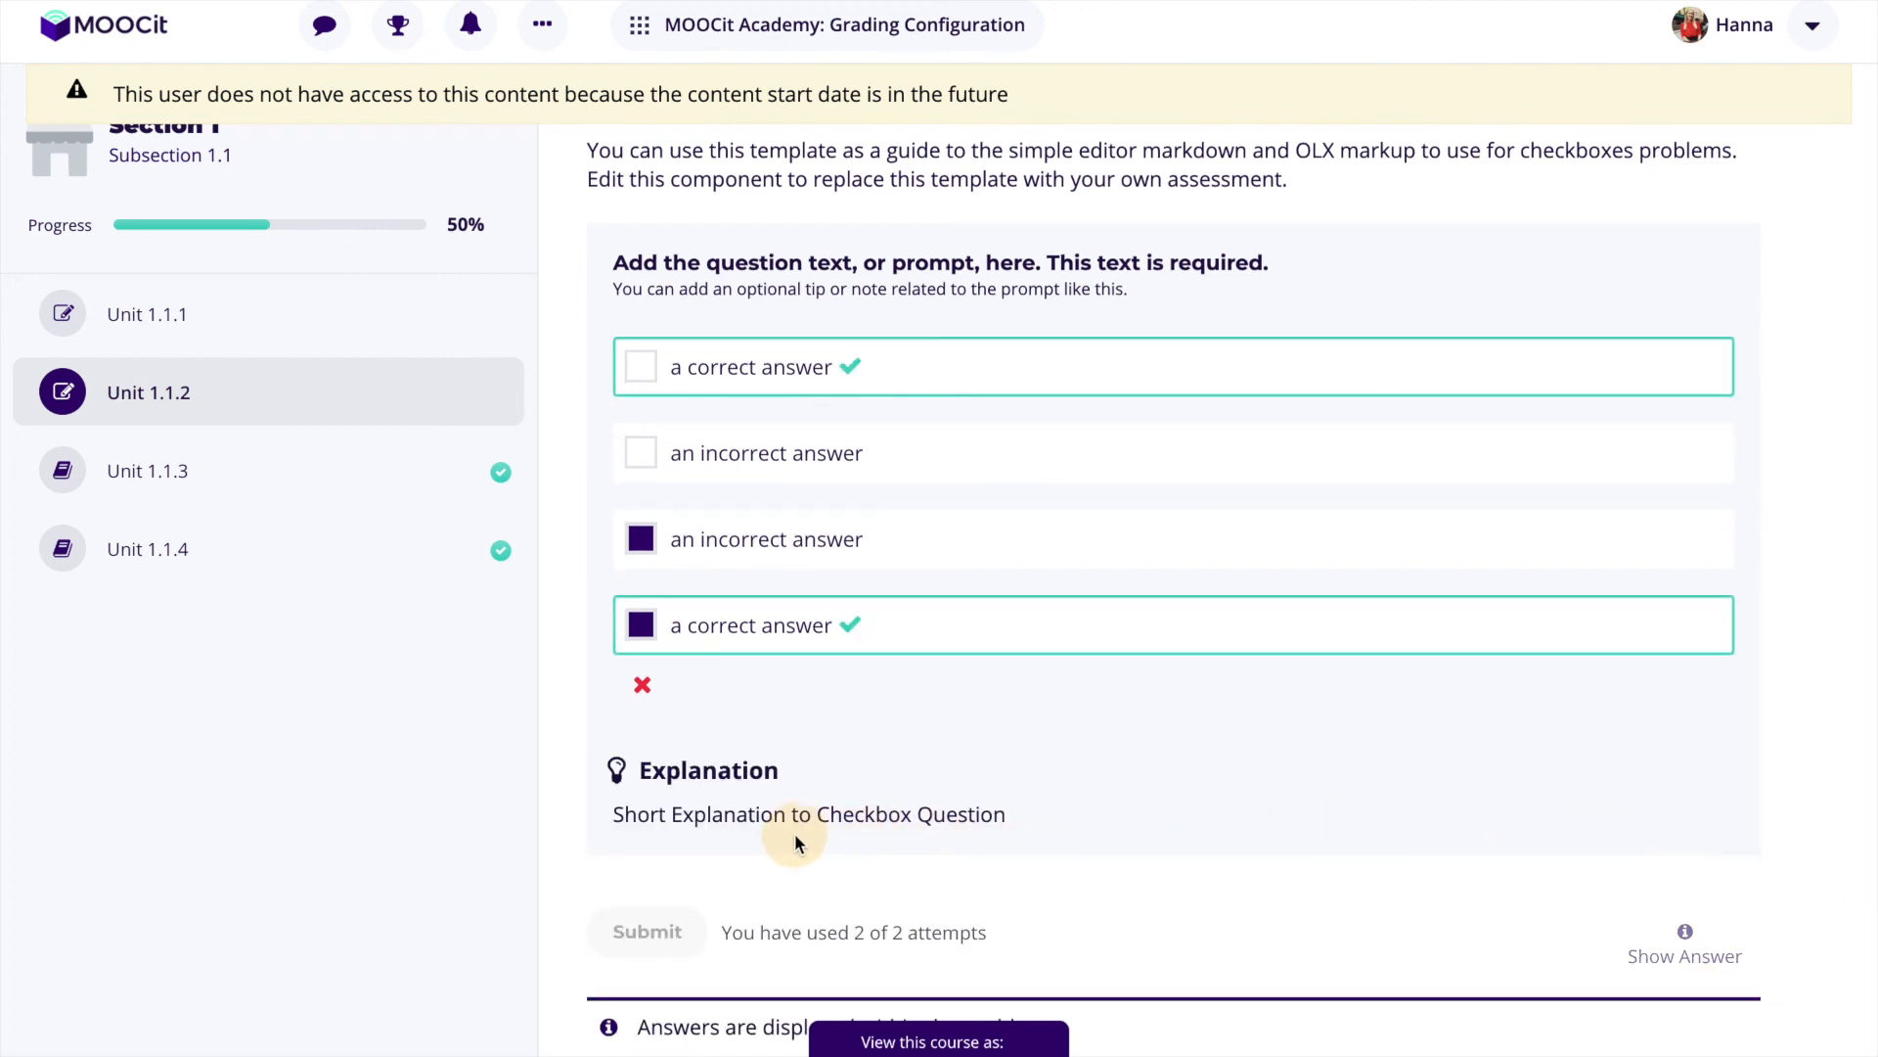
pyautogui.scroll(2, 1353, 832)
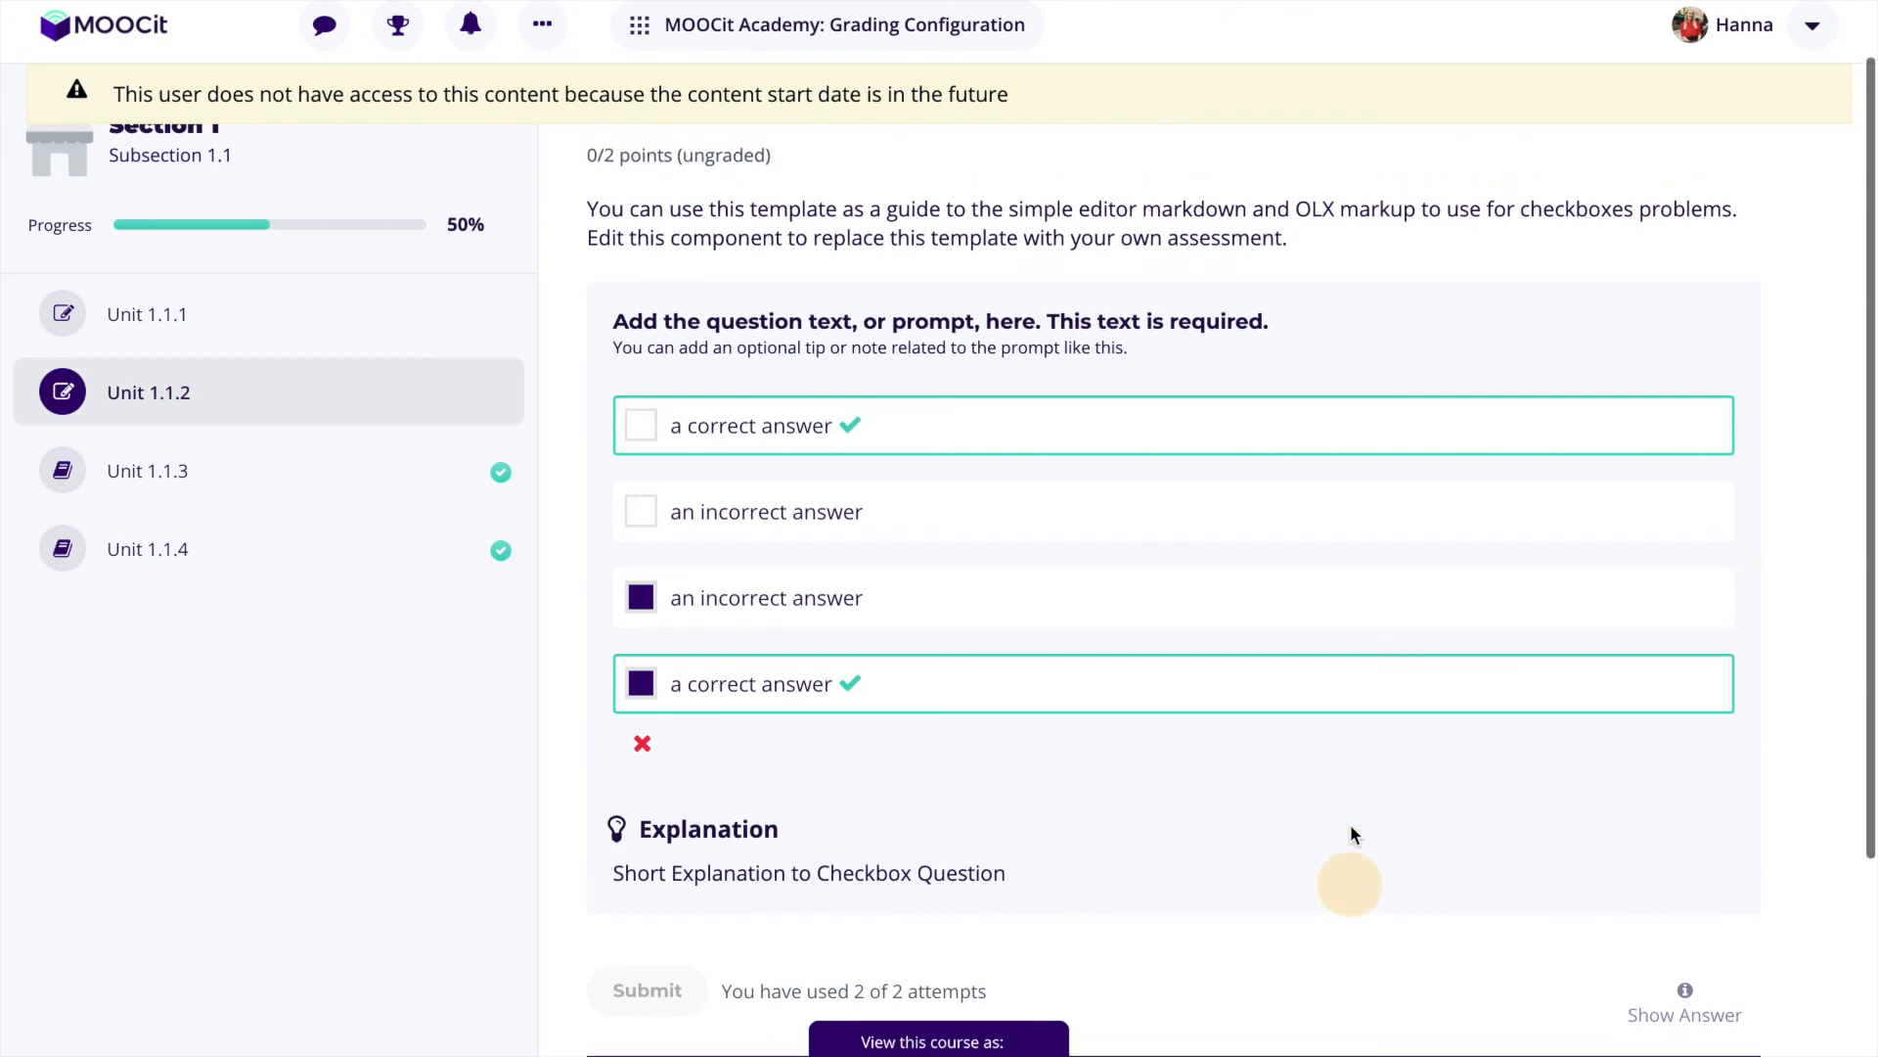